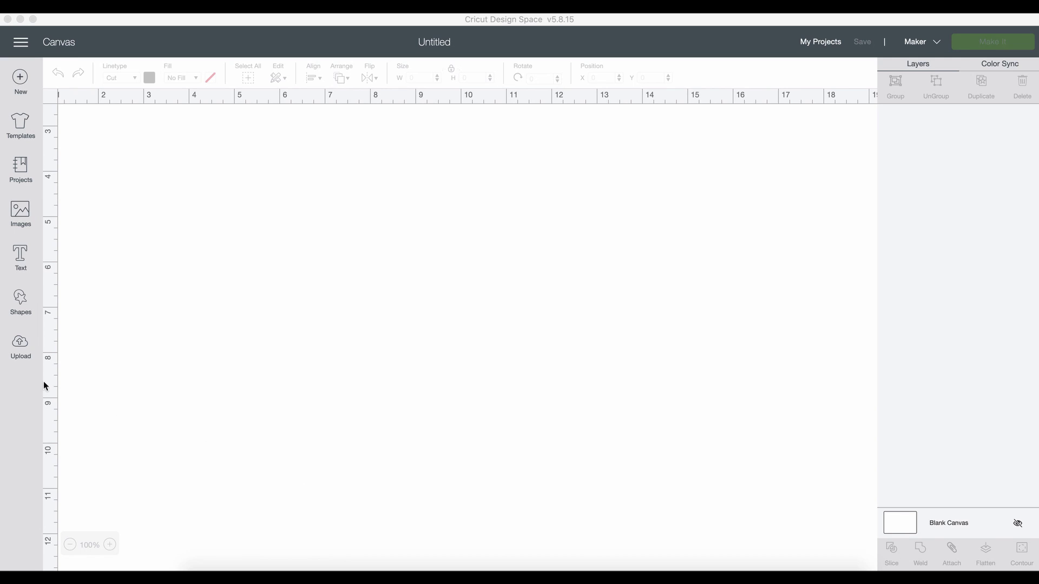
# Search the image library for ENVELOPE and insert the first result onto the canvas.
pyautogui.click(22, 219)
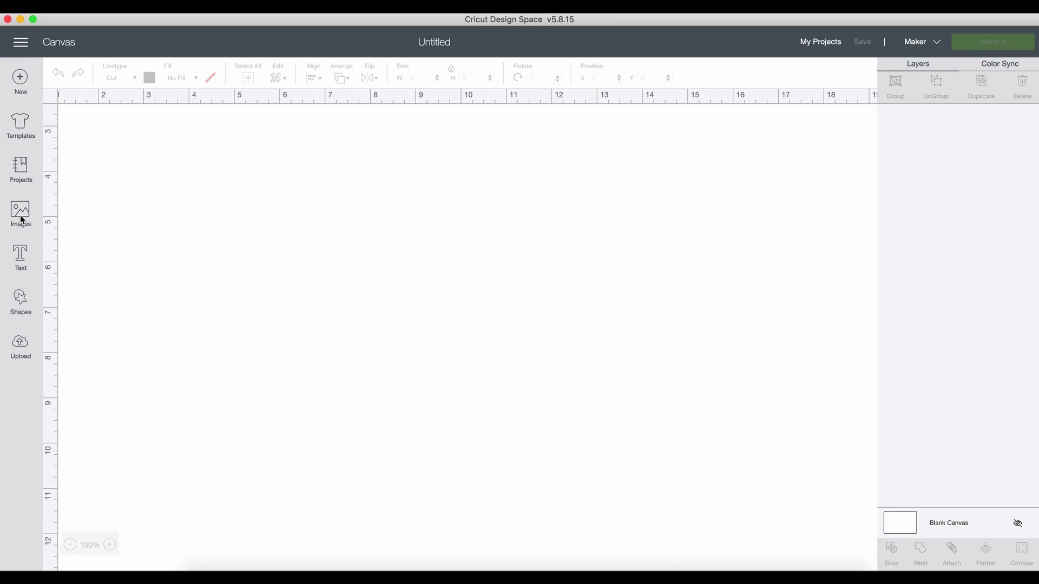
pyautogui.click(22, 219)
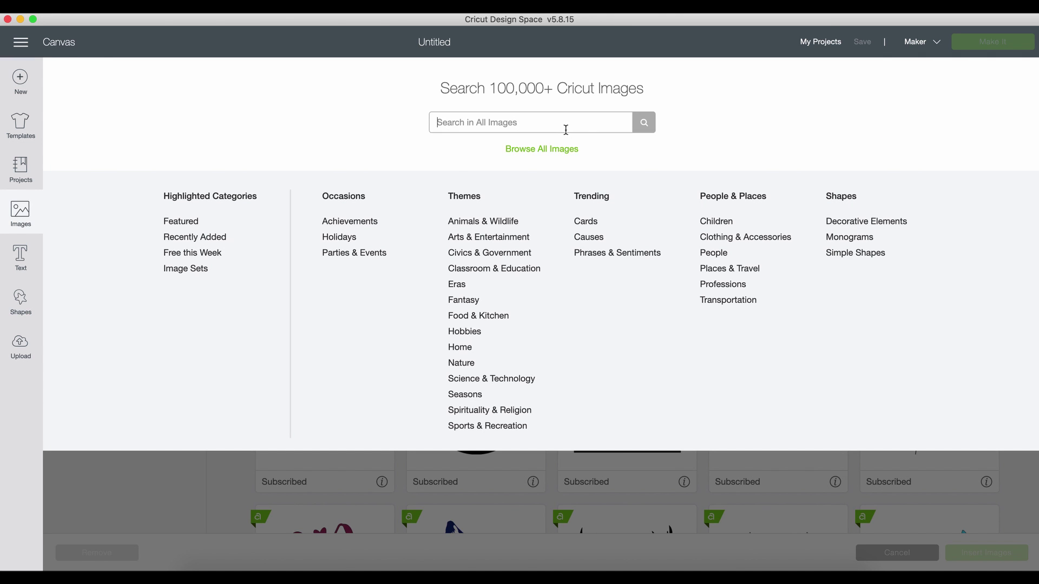
pyautogui.click(566, 130)
pyautogui.write('ENVELOPE')
pyautogui.press('Return')
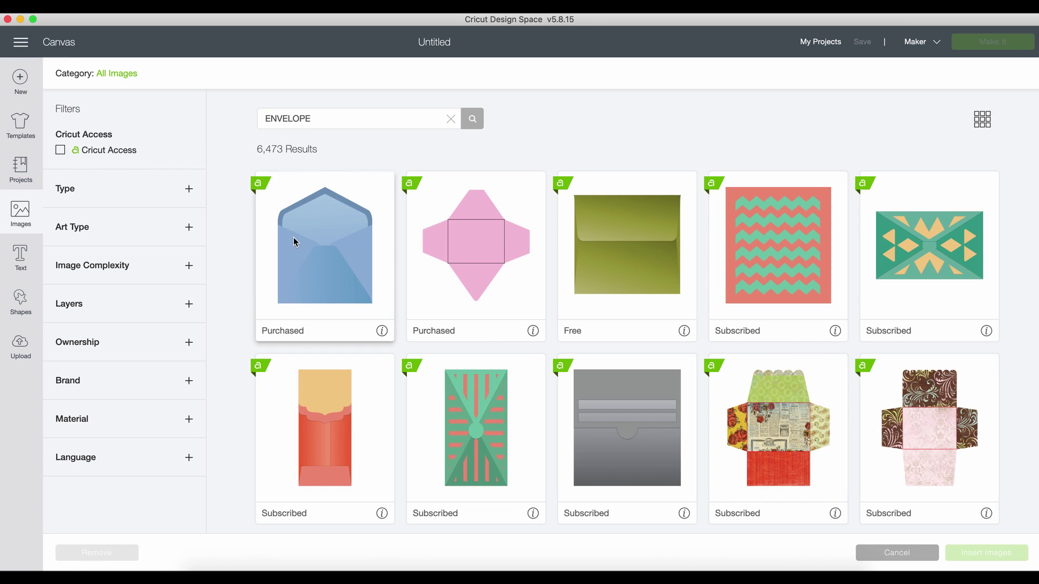
pyautogui.click(294, 238)
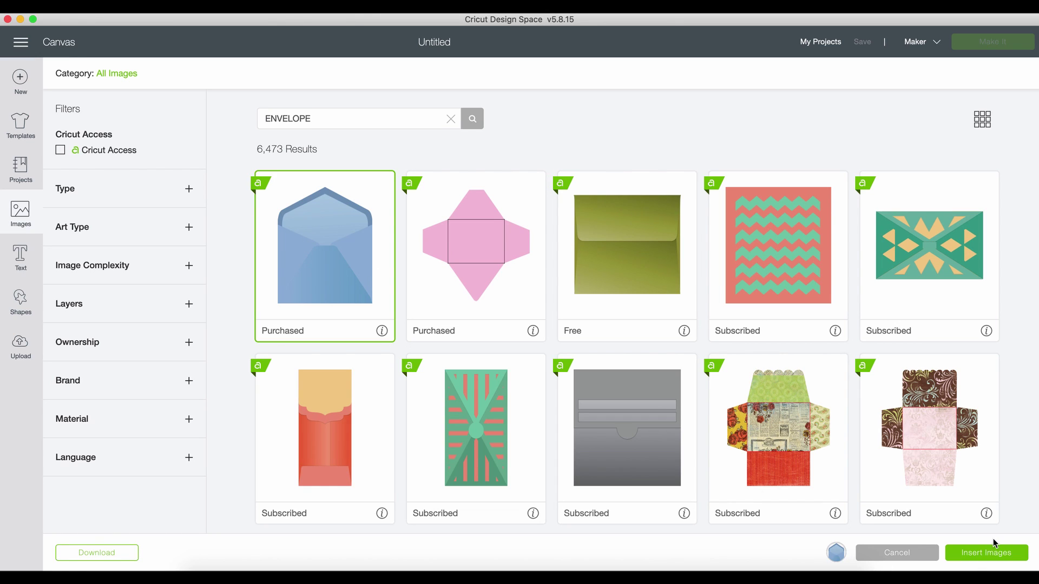
pyautogui.click(993, 557)
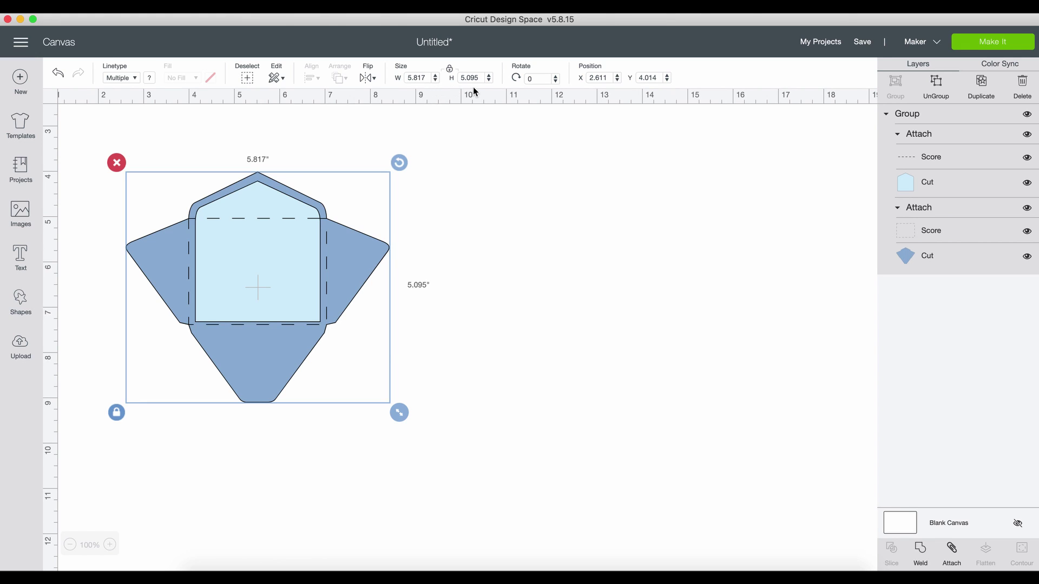
# Resize the envelope to 11.49 inches wide and move it up and left.
pyautogui.click(428, 77)
pyautogui.press('Return')
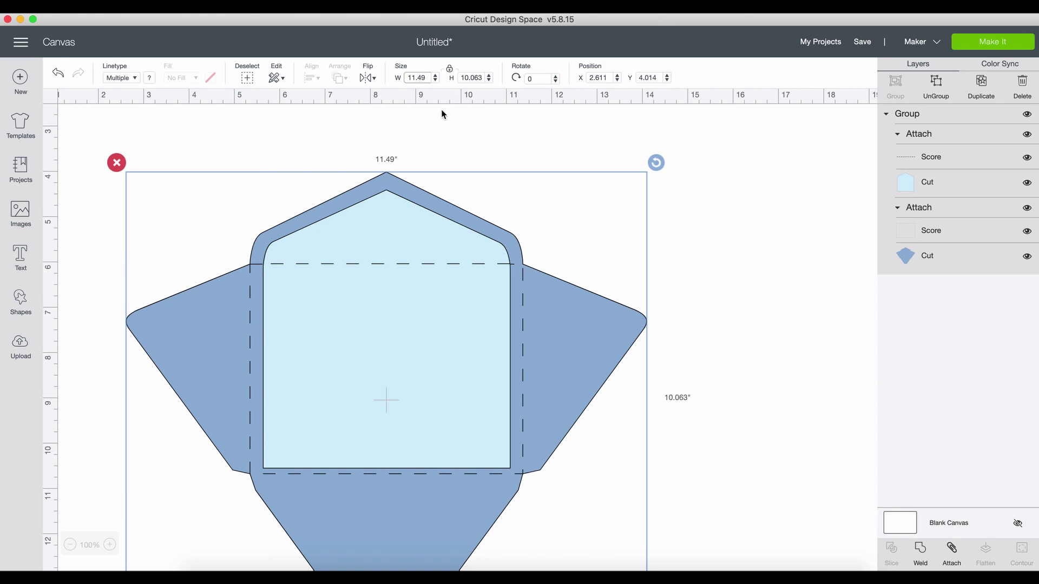
pyautogui.moveTo(474, 330); pyautogui.dragTo(438, 296)
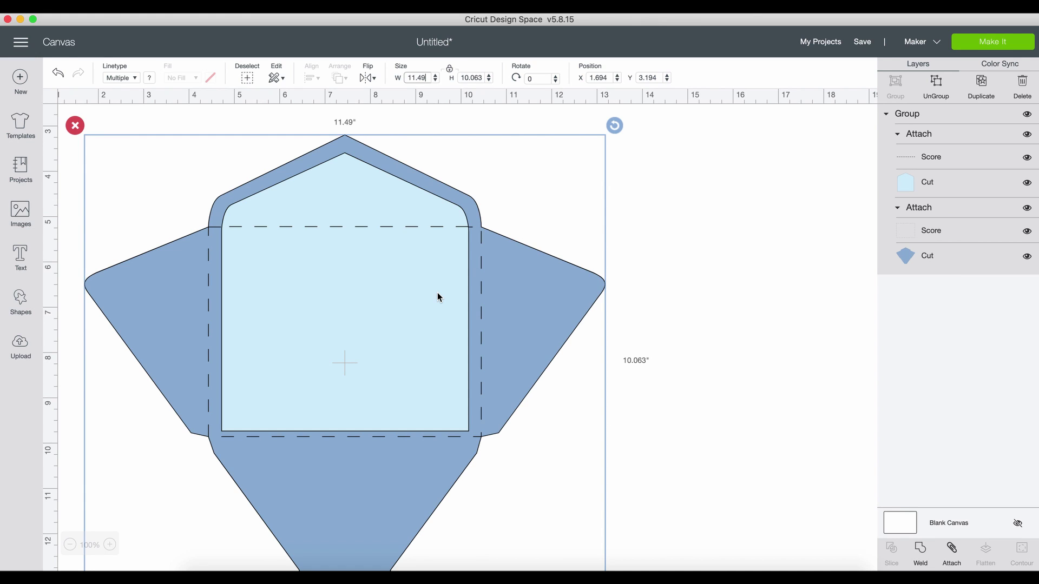
# Add a square from Shapes and place it in the envelope's centre.
pyautogui.click(21, 302)
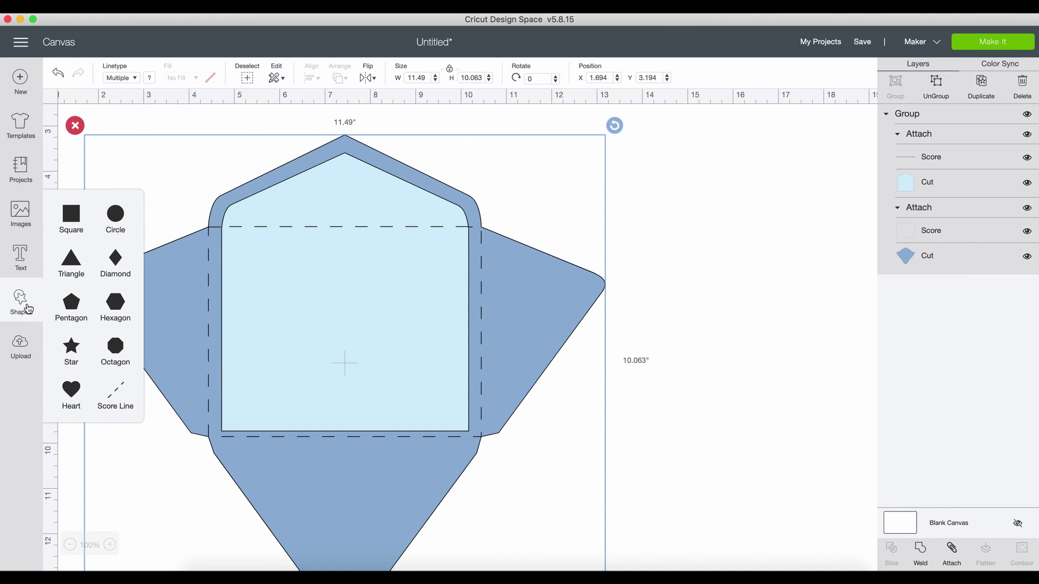
pyautogui.click(67, 220)
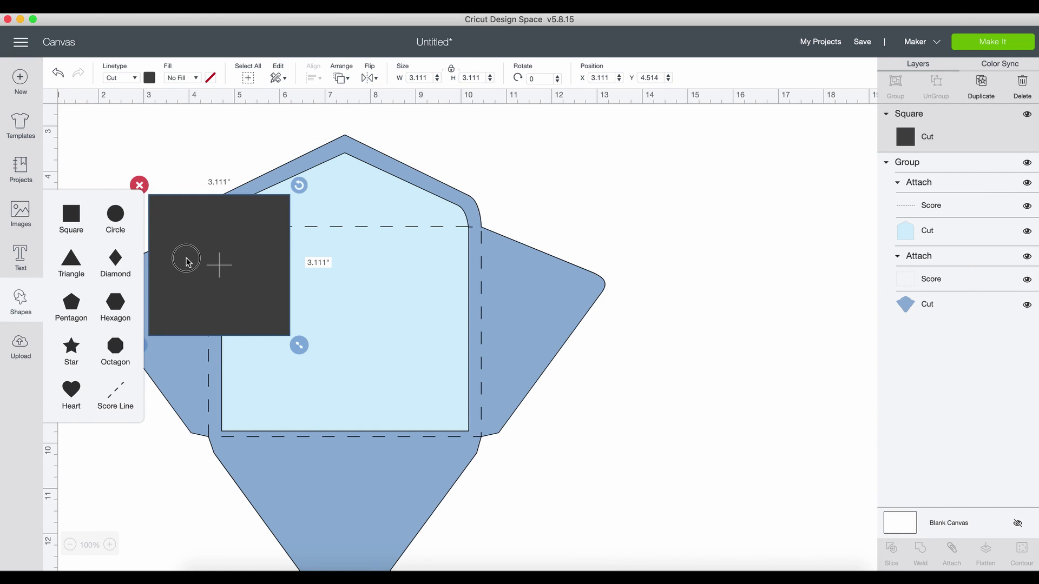
pyautogui.moveTo(187, 263); pyautogui.dragTo(298, 299)
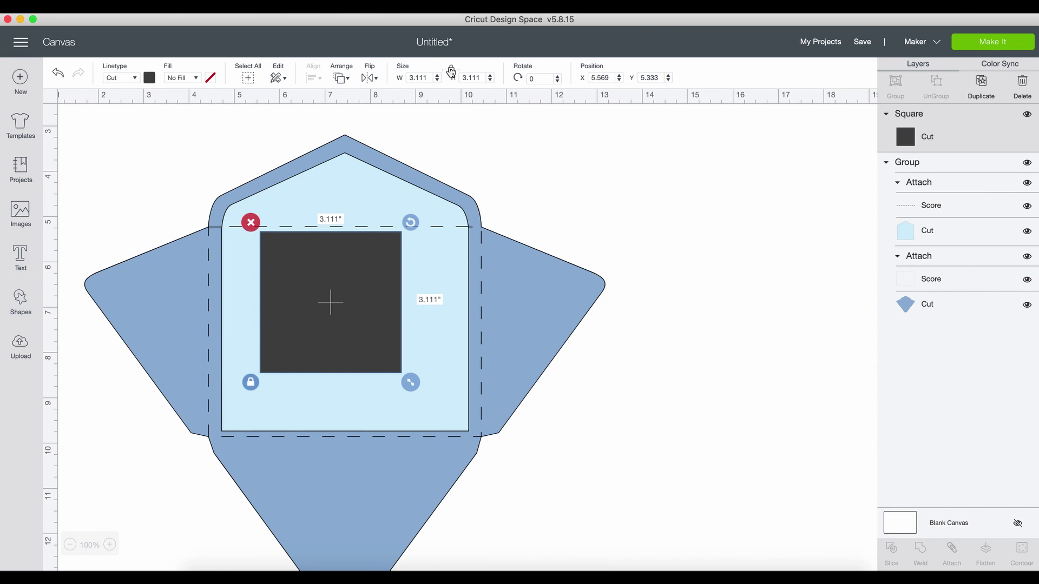
# Unlock the square's proportions and size it to 5.8 by 4.4 inches over the envelope front.
pyautogui.click(451, 71)
pyautogui.click(418, 78)
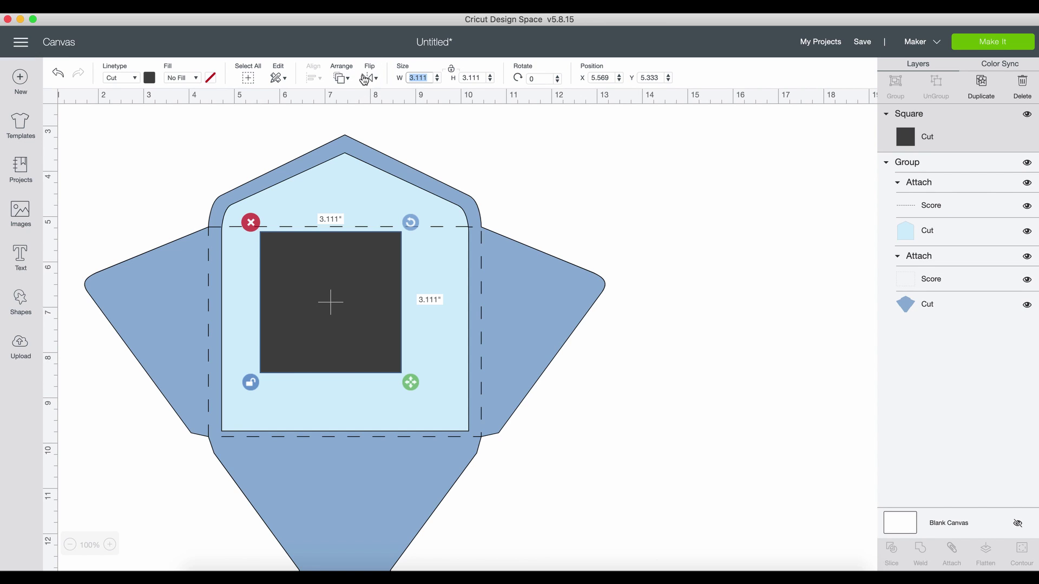
pyautogui.moveTo(411, 383); pyautogui.dragTo(487, 449)
pyautogui.moveTo(413, 394); pyautogui.dragTo(375, 399)
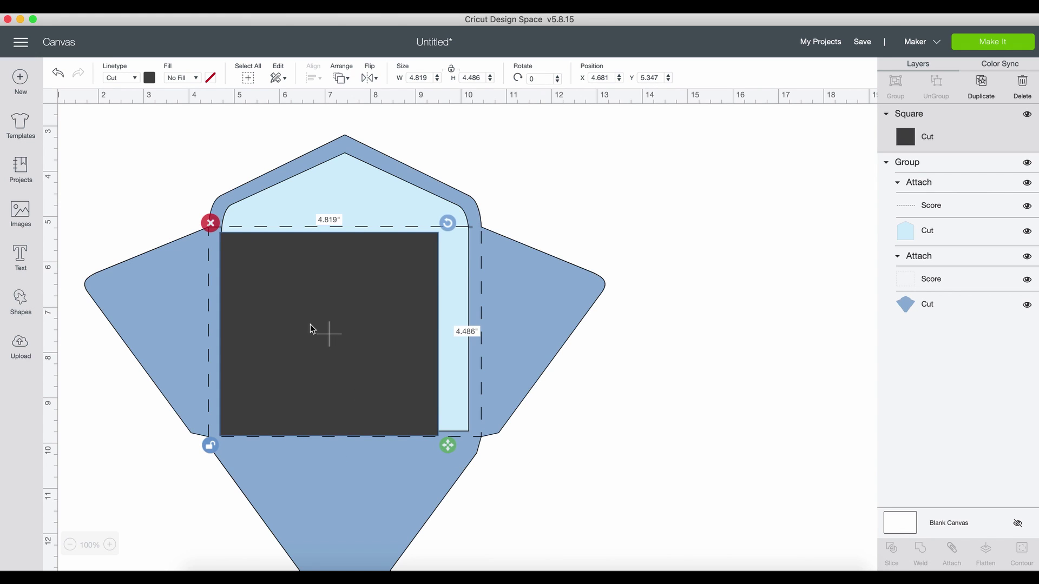
pyautogui.moveTo(320, 332); pyautogui.dragTo(318, 331)
pyautogui.moveTo(448, 446); pyautogui.dragTo(495, 443)
pyautogui.moveTo(444, 415); pyautogui.dragTo(441, 417)
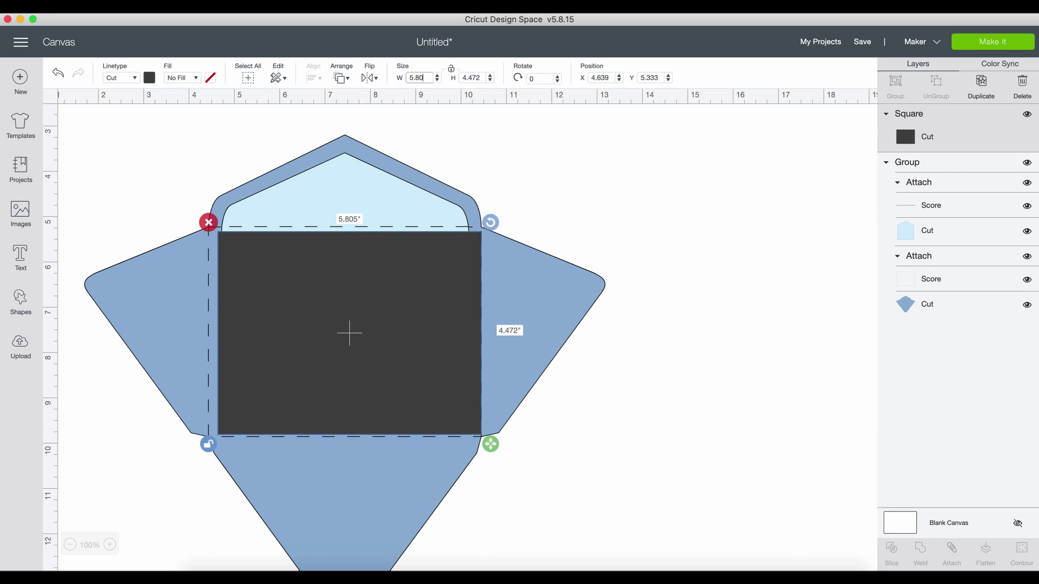
pyautogui.press('Tab')
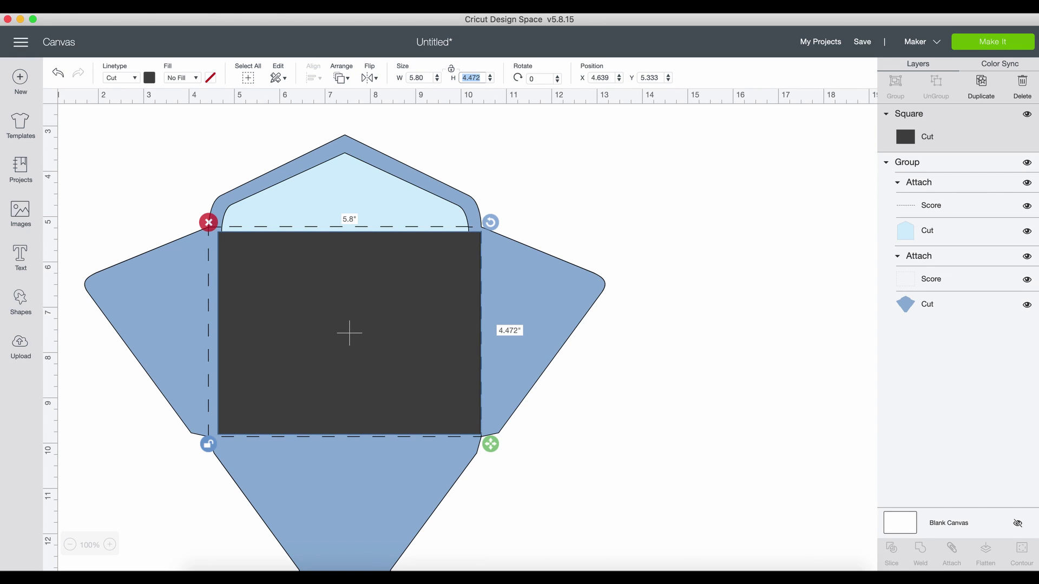
pyautogui.write('4.4')
pyautogui.press('Tab')
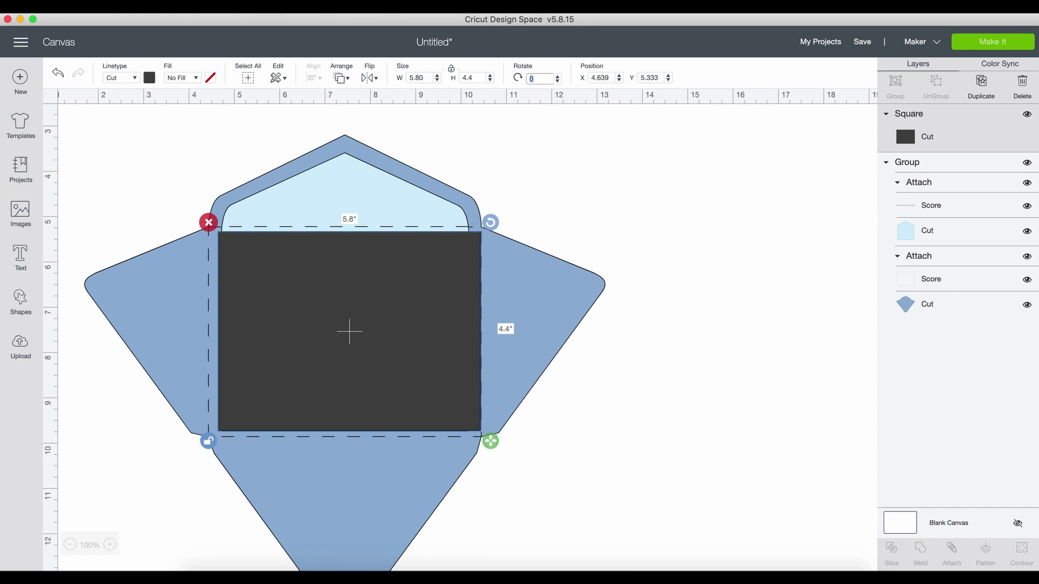
# Add the text HAPPY and set its font to Arial Black.
pyautogui.click(20, 259)
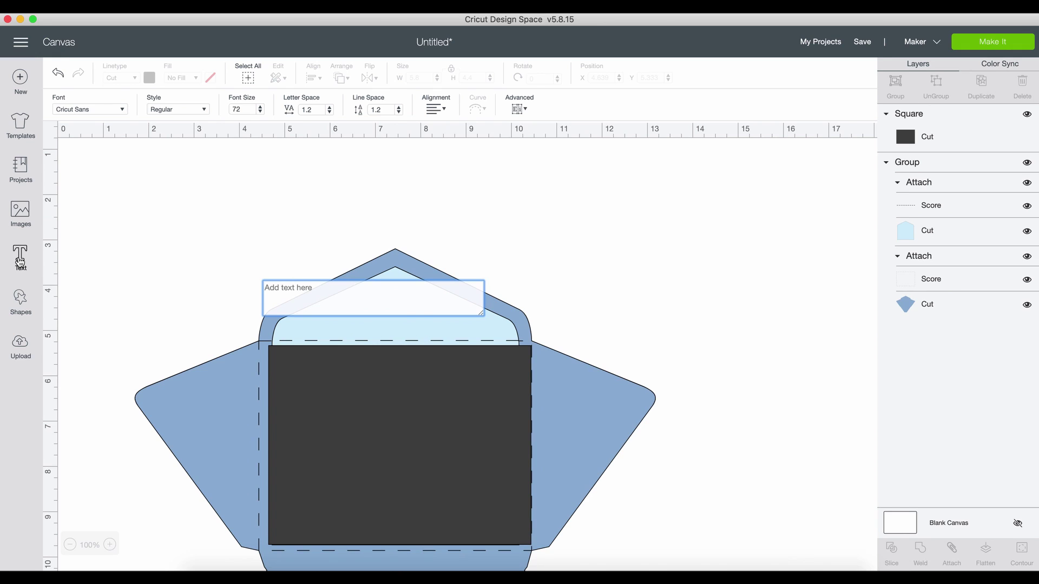
pyautogui.write('HAPPY')
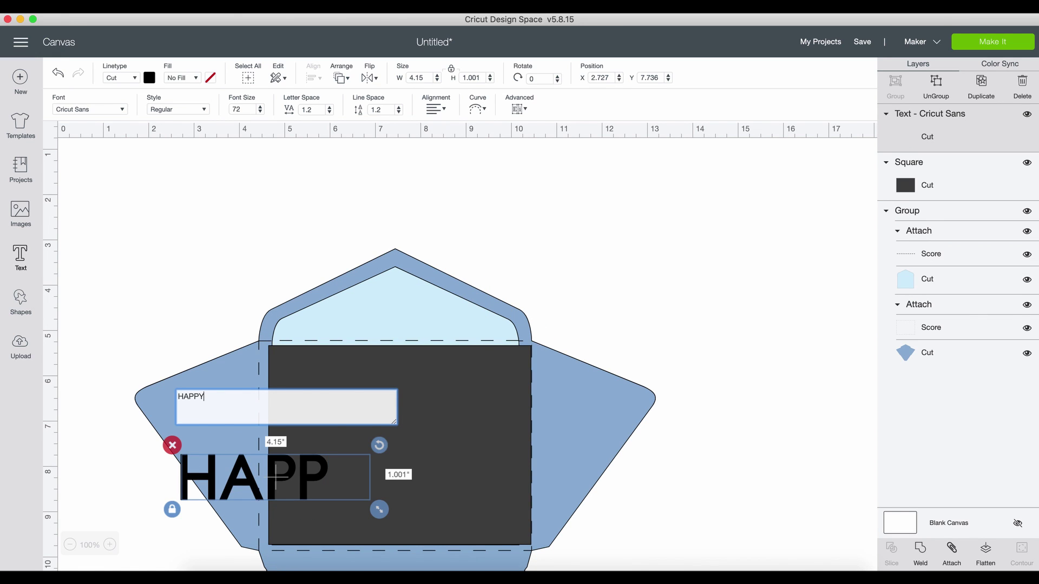
pyautogui.click(122, 110)
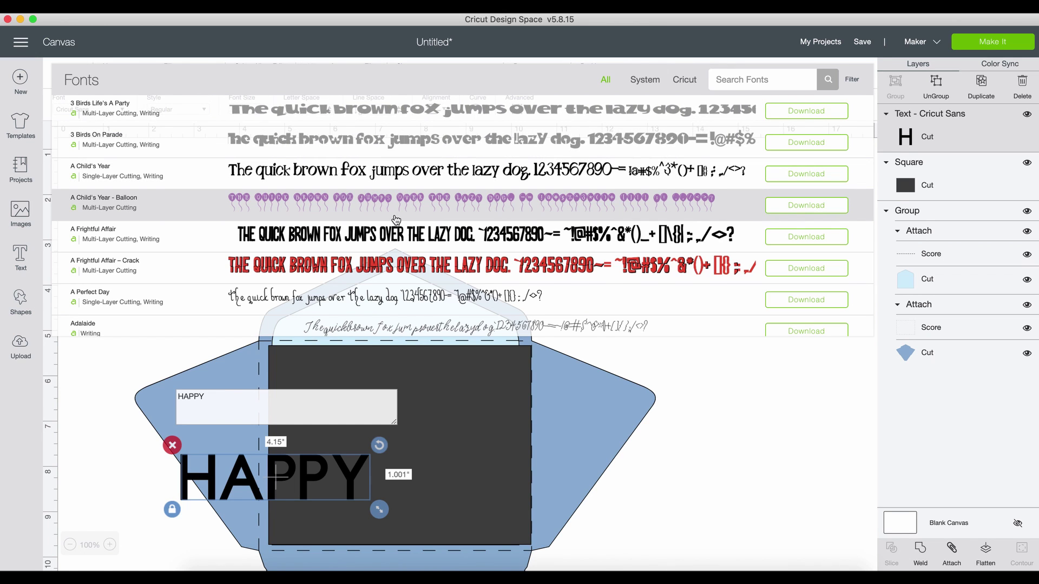
pyautogui.scroll(-5, 394, 216)
pyautogui.scroll(-5, 394, 217)
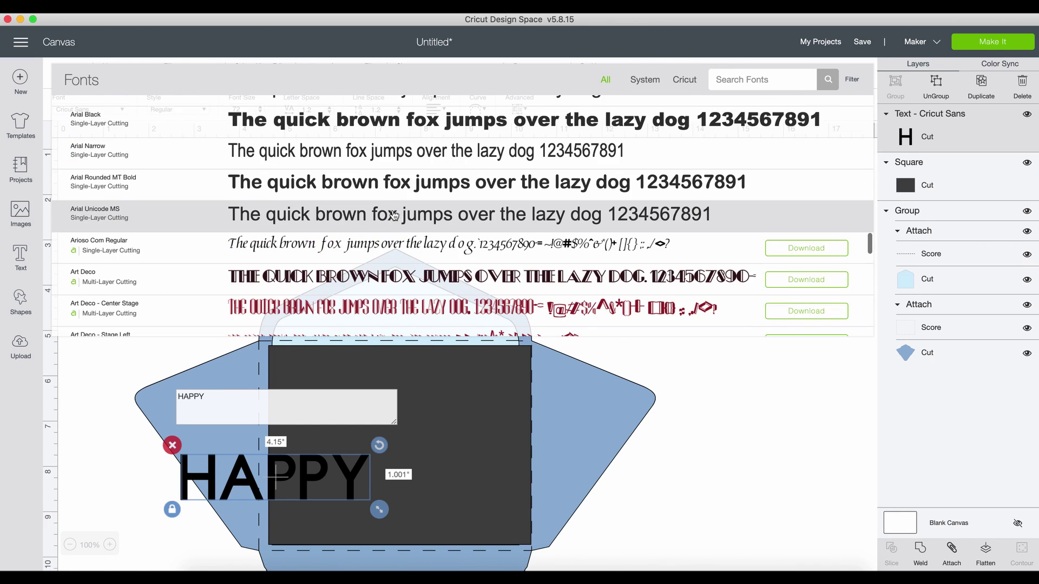
pyautogui.click(345, 119)
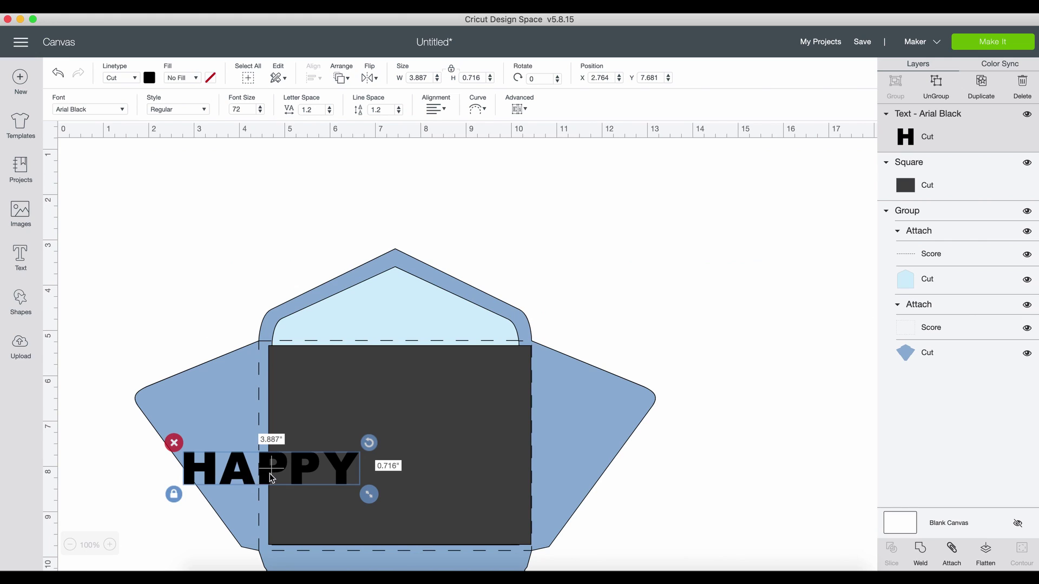
# Move HAPPY above the envelope and size it to 5.8 by 1 inch.
pyautogui.moveTo(270, 471); pyautogui.dragTo(406, 200)
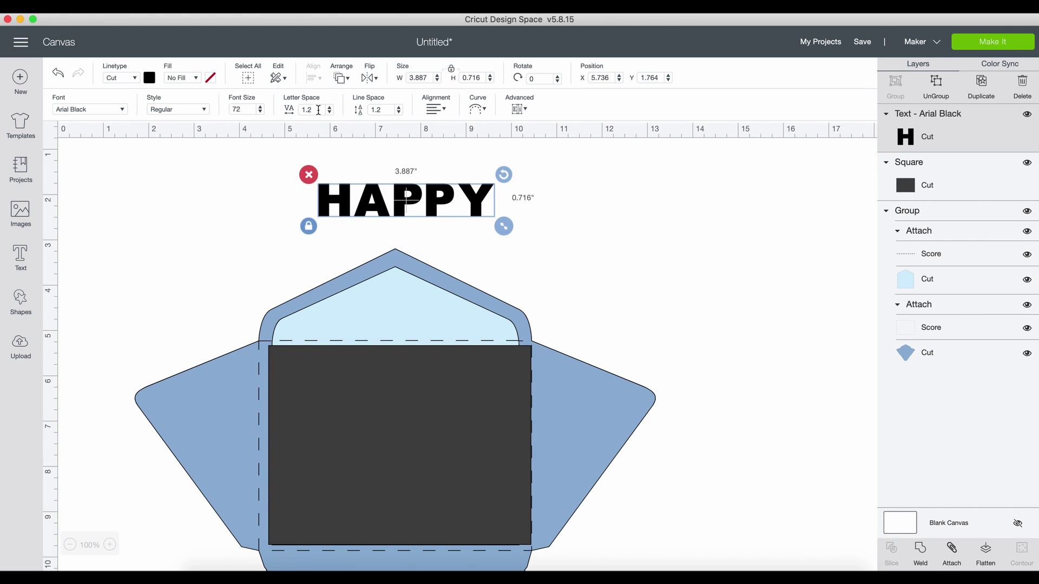
pyautogui.click(432, 78)
pyautogui.write('5.8')
pyautogui.press('Tab')
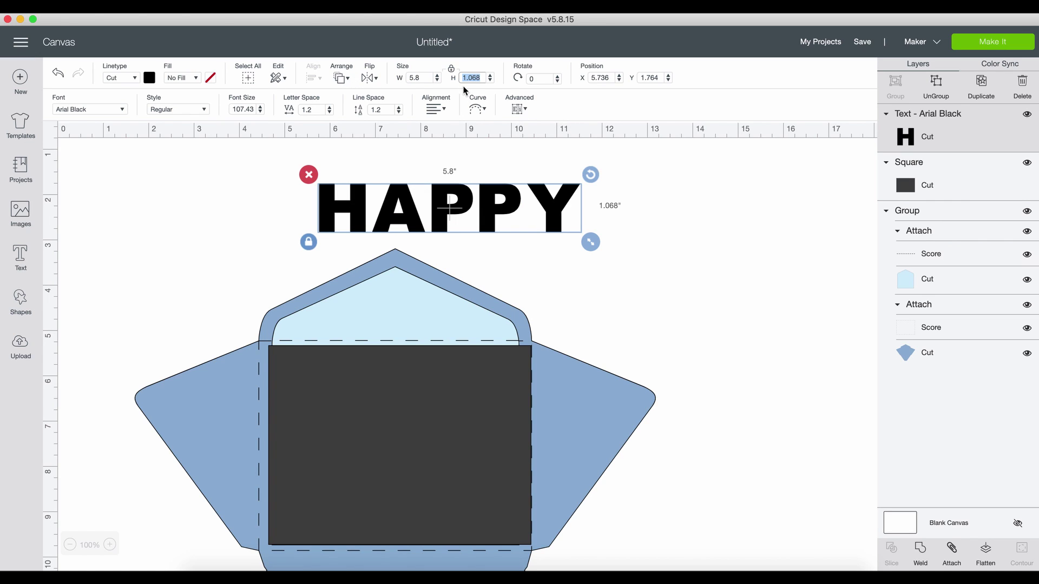
pyautogui.write('1')
pyautogui.press('Return')
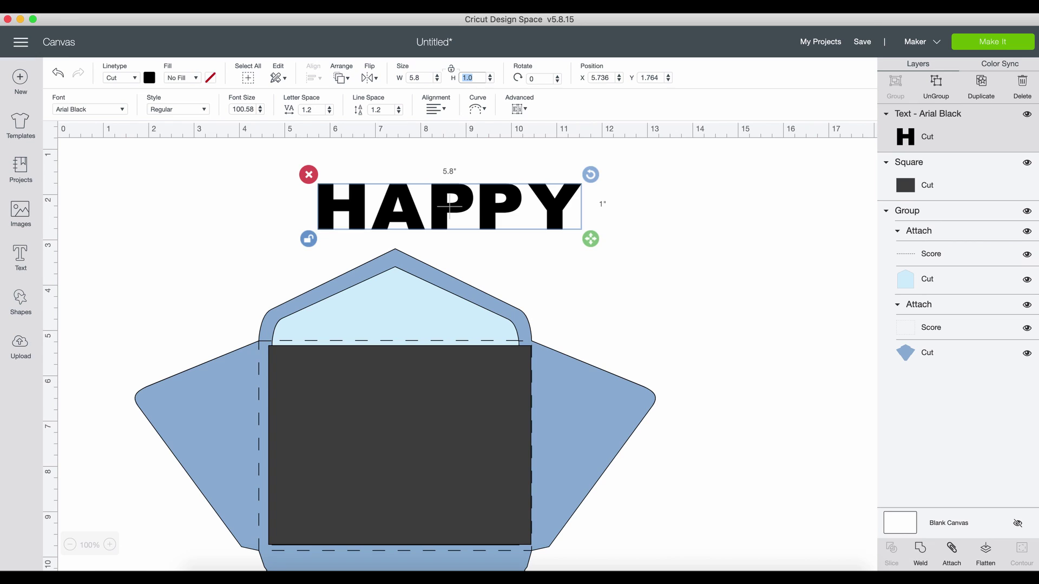
# Hide the envelope and move the dark rectangle up and to the right.
pyautogui.click(395, 526)
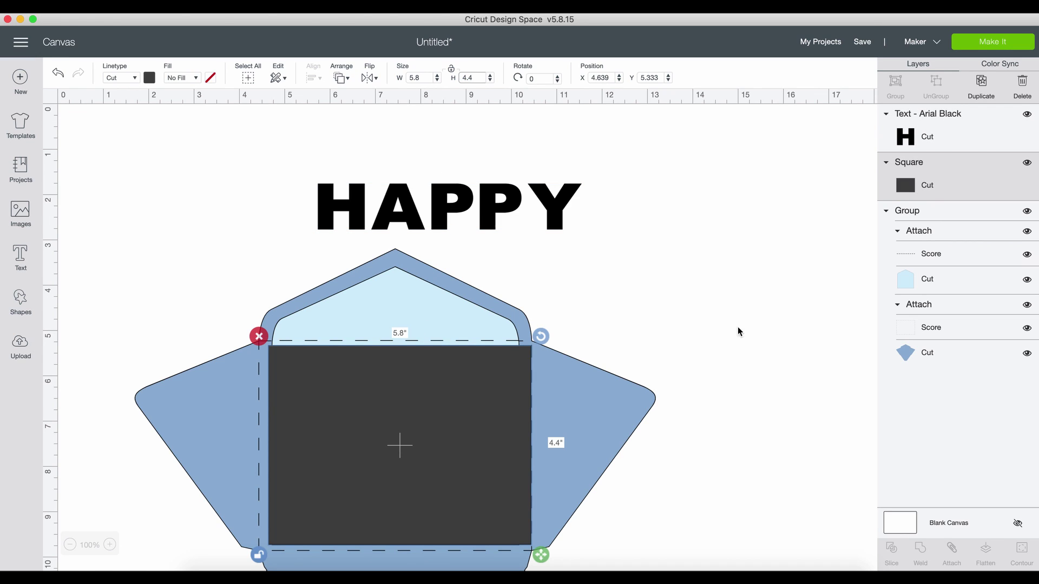
pyautogui.click(643, 391)
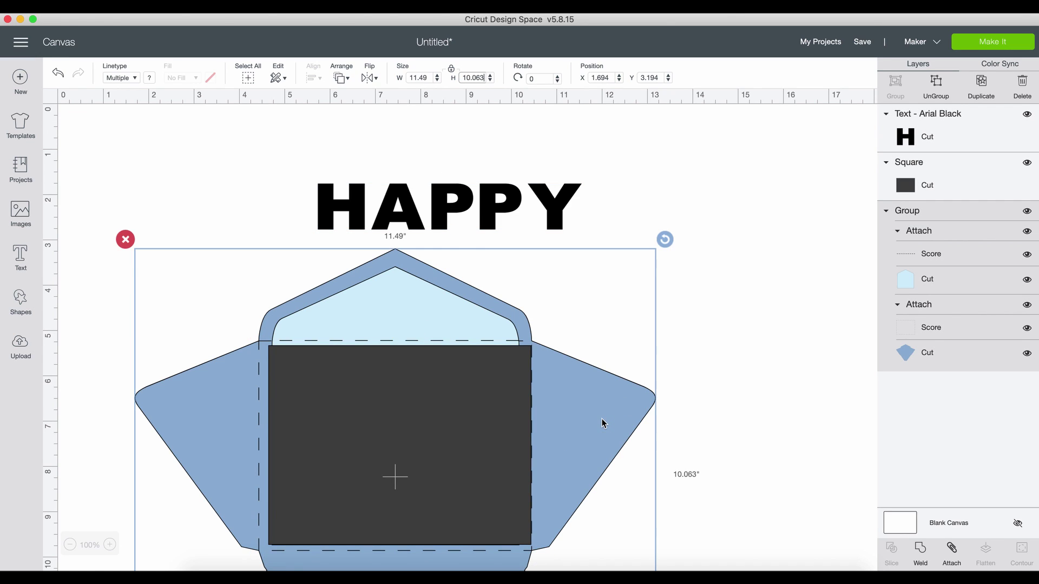
pyautogui.click(1027, 211)
pyautogui.moveTo(355, 422); pyautogui.dragTo(387, 347)
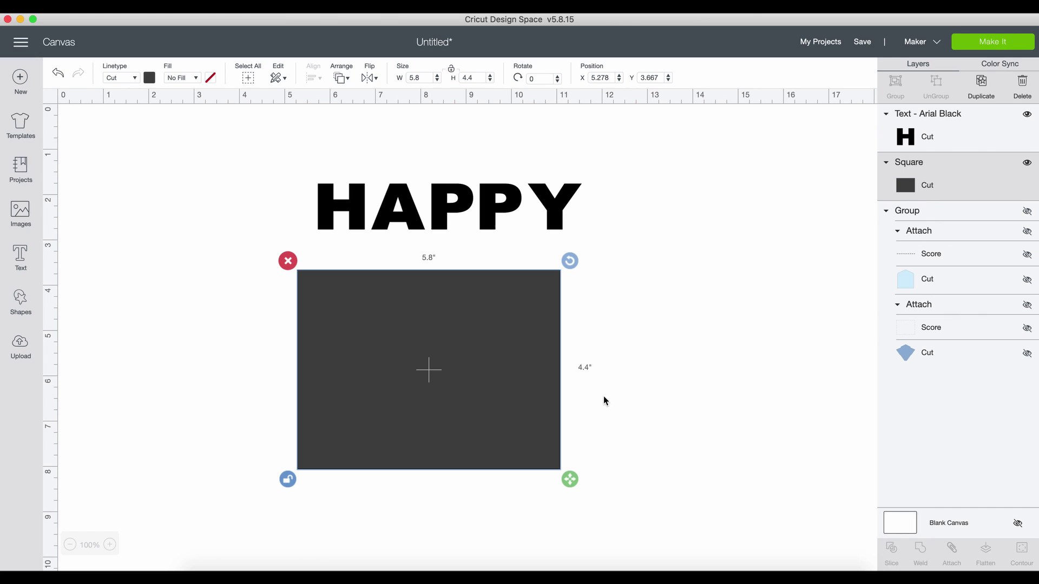
# Unlock the rectangle's proportions and change its height to 3.4 inches.
pyautogui.click(440, 193)
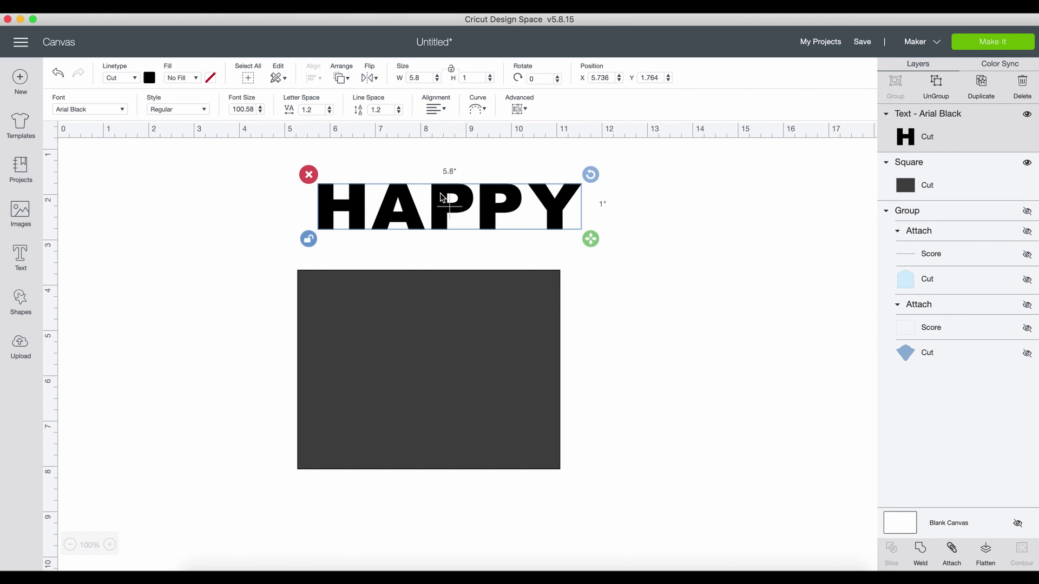
pyautogui.click(431, 316)
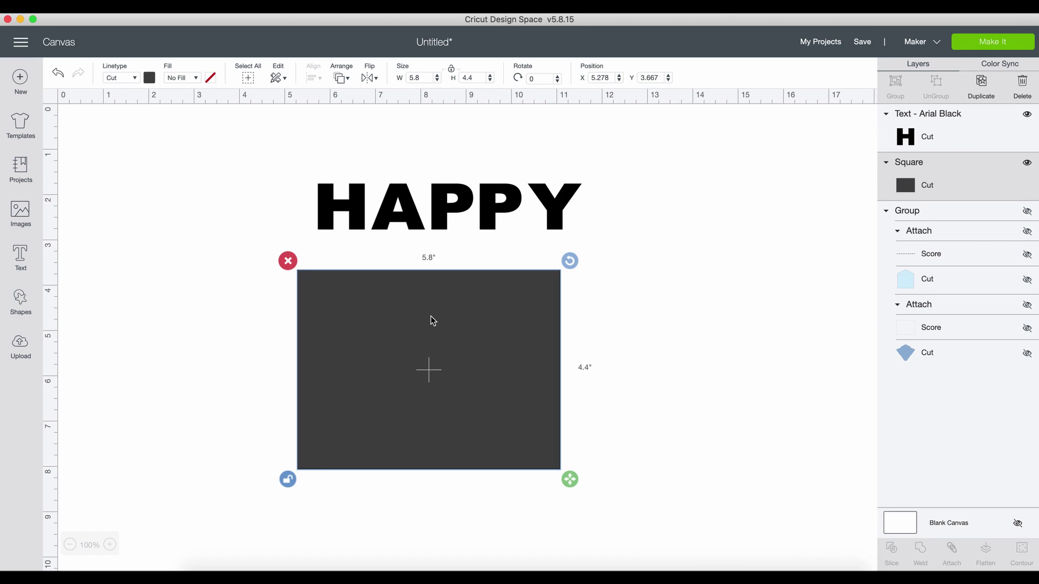
pyautogui.click(452, 71)
pyautogui.click(453, 72)
pyautogui.click(464, 78)
pyautogui.press('BackSpace')
pyautogui.write('3')
pyautogui.press('Tab')
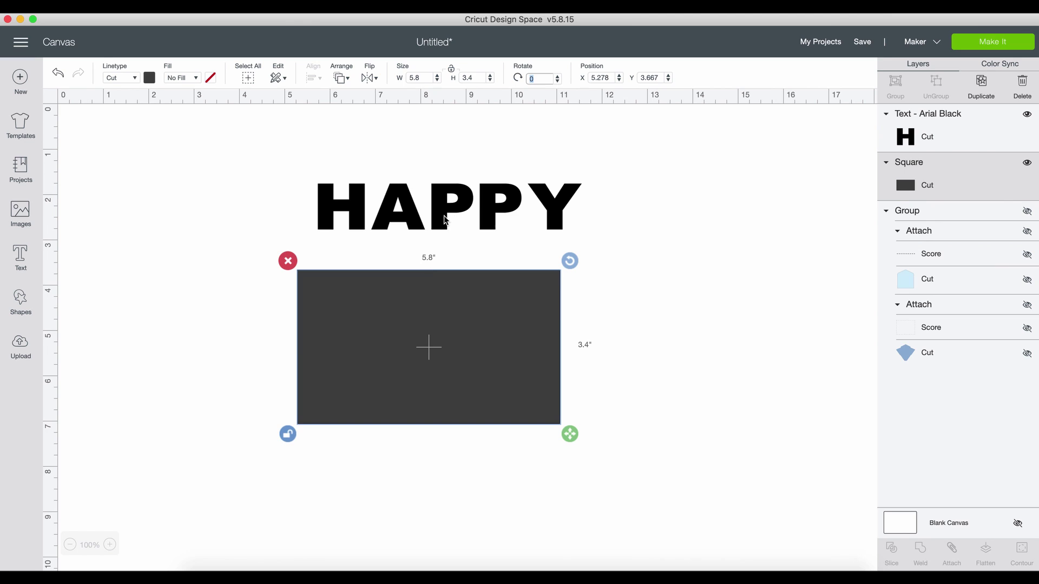
# Position the HAPPY text at X 2, Y 2.
pyautogui.moveTo(455, 220); pyautogui.dragTo(338, 240)
pyautogui.click(601, 78)
pyautogui.write('2')
pyautogui.press('Tab')
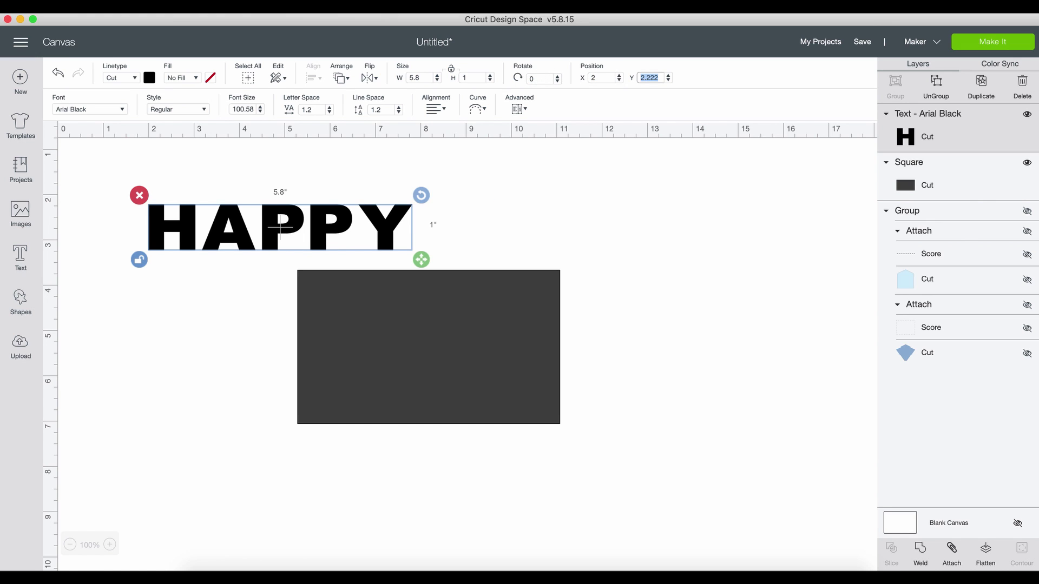
pyautogui.write('2')
pyautogui.press('Tab')
# Move the rectangle under HAPPY and left-align the two.
pyautogui.click(428, 309)
pyautogui.moveTo(464, 322); pyautogui.dragTo(348, 311)
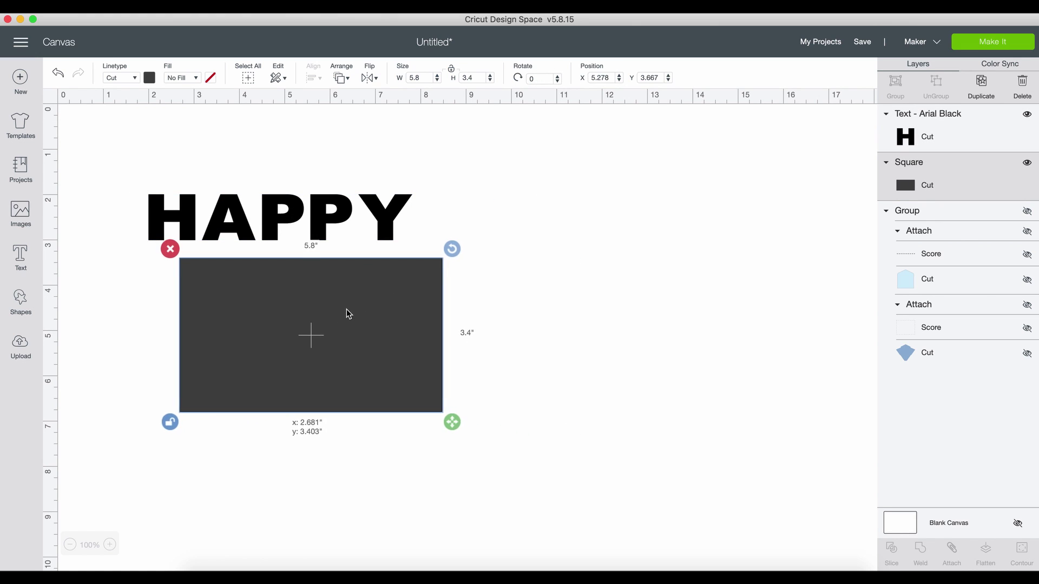
pyautogui.press('super+a')
pyautogui.click(319, 77)
pyautogui.click(323, 115)
pyautogui.click(325, 281)
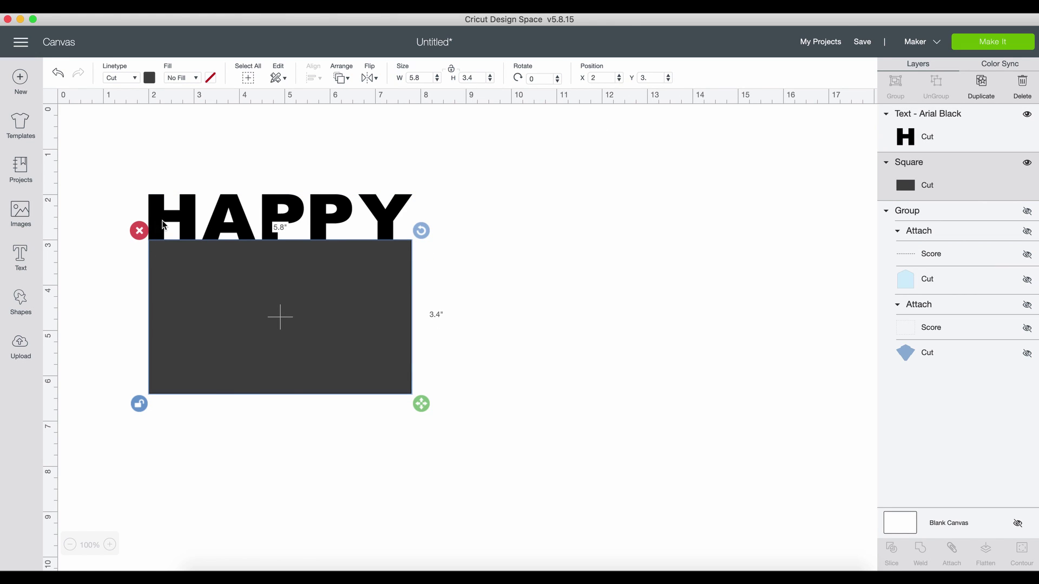
# Zoom in, select HAPPY and the rectangle, align them left and weld them.
pyautogui.click(119, 225)
pyautogui.click(111, 545)
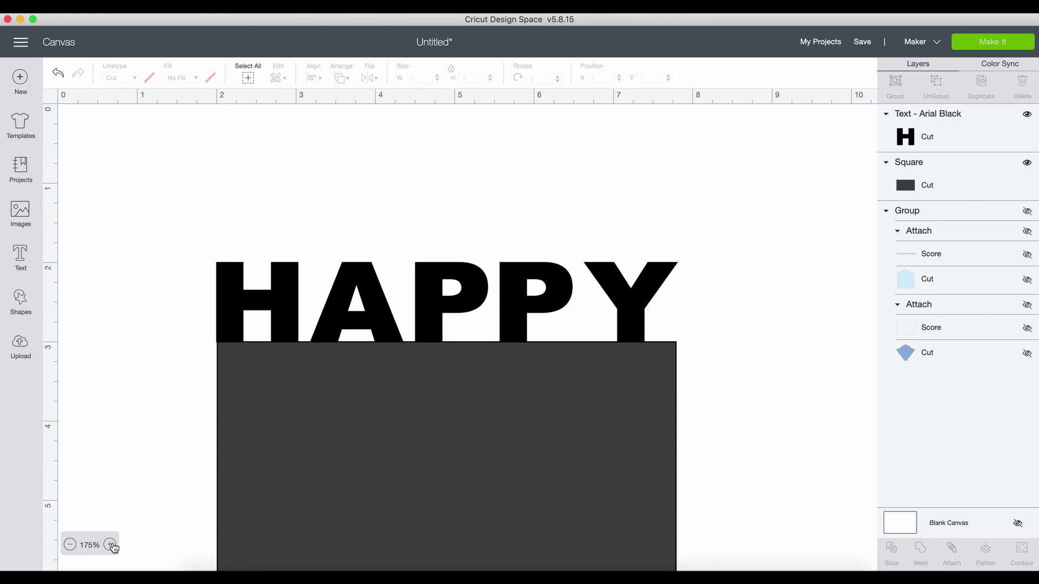
pyautogui.moveTo(187, 314); pyautogui.dragTo(226, 381)
pyautogui.click(313, 77)
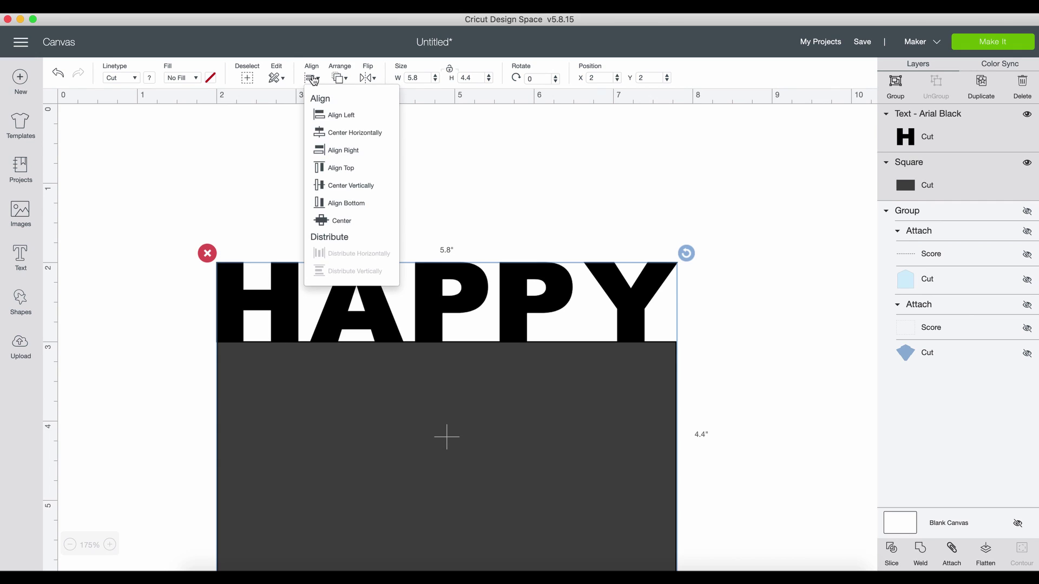
pyautogui.click(328, 116)
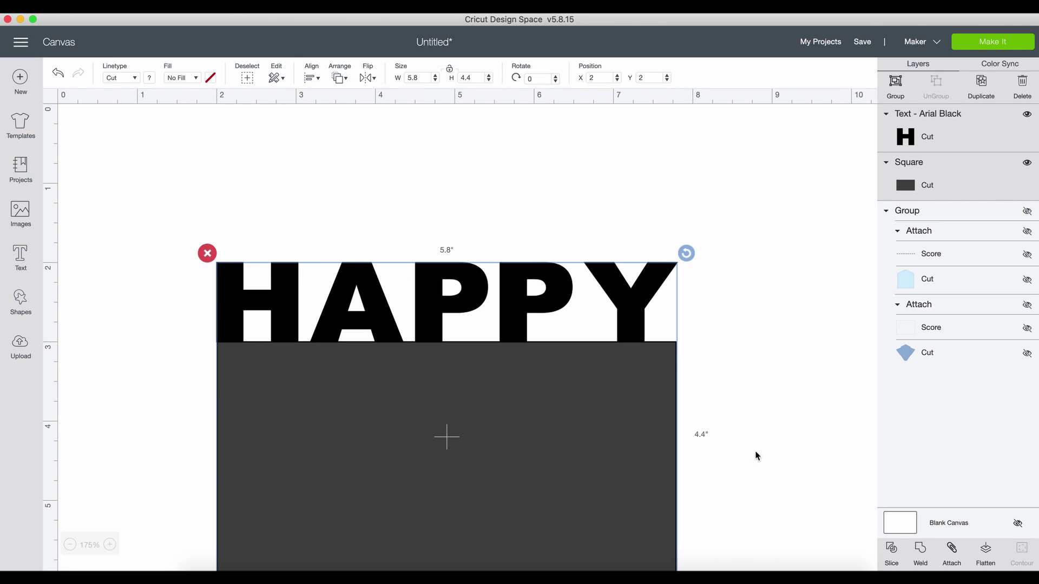
pyautogui.click(921, 550)
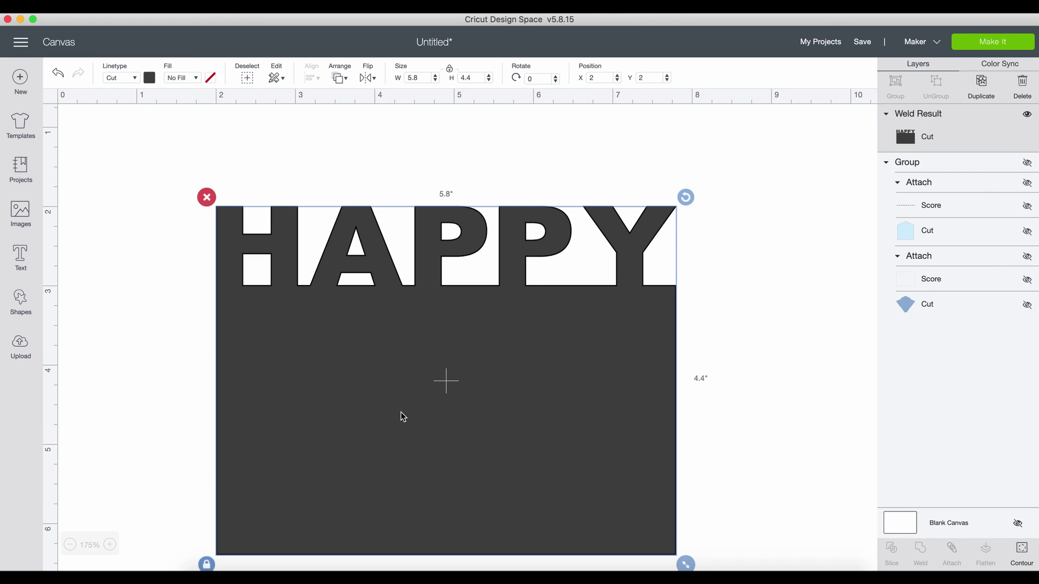
# Duplicate the welded HAPPY panel and flip the copy vertically.
pyautogui.click(981, 83)
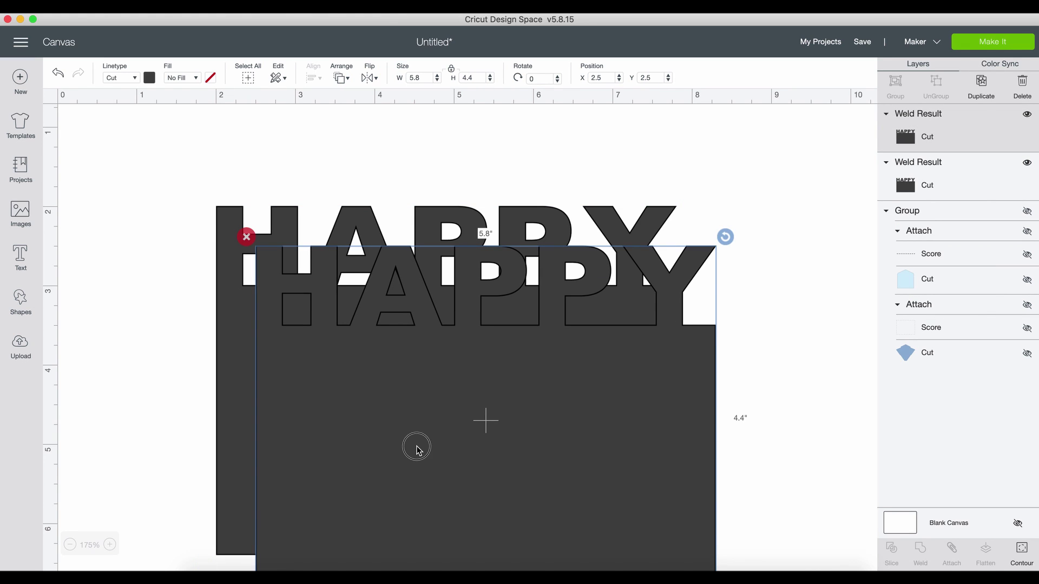
pyautogui.moveTo(417, 446); pyautogui.dragTo(425, 385)
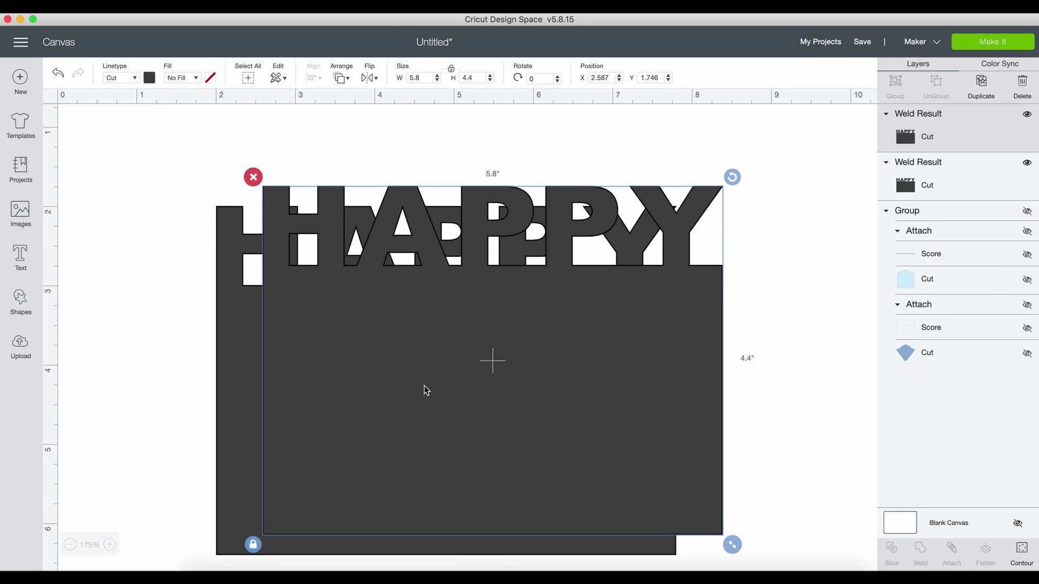
pyautogui.click(366, 80)
pyautogui.click(373, 118)
# Move the flipped copy below the original and set its position values to 2, then 1.
pyautogui.moveTo(226, 293); pyautogui.dragTo(160, 448)
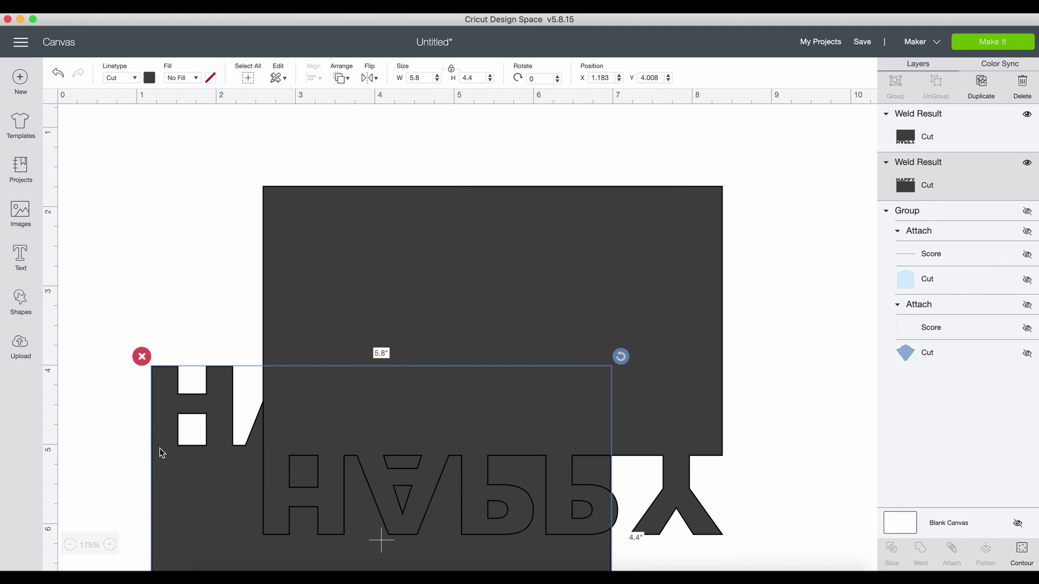
pyautogui.click(373, 264)
pyautogui.click(601, 77)
pyautogui.write('2')
pyautogui.press('Tab')
pyautogui.write('2')
pyautogui.press('Return')
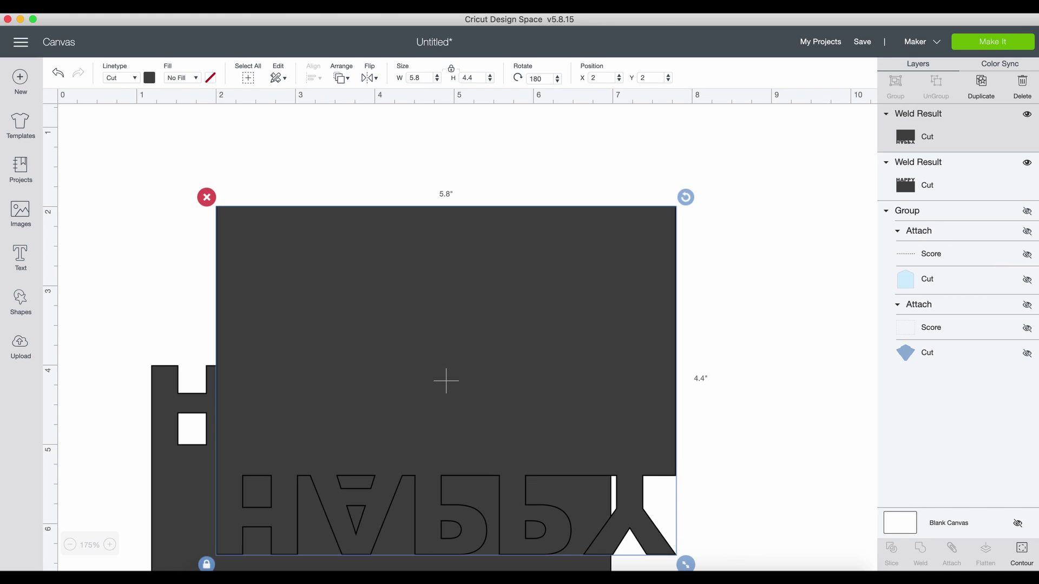
pyautogui.write('1')
pyautogui.press('Tab')
pyautogui.write('1')
pyautogui.press('Return')
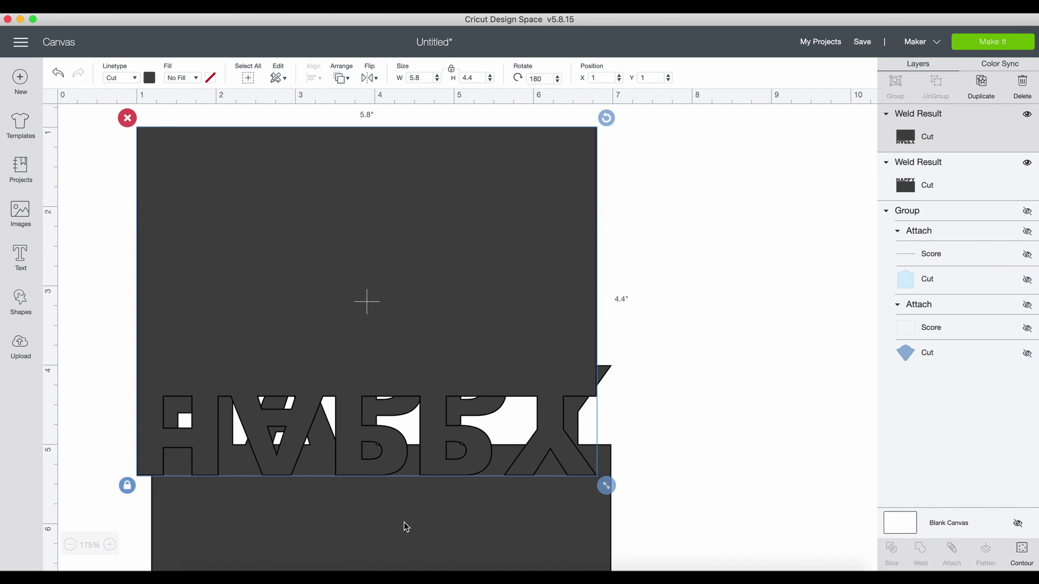
# Left-align both panels and nudge the upright one to meet the flipped copy edge to edge.
pyautogui.click(404, 524)
pyautogui.keyDown('shift'); pyautogui.click(313, 467); pyautogui.keyUp('shift')
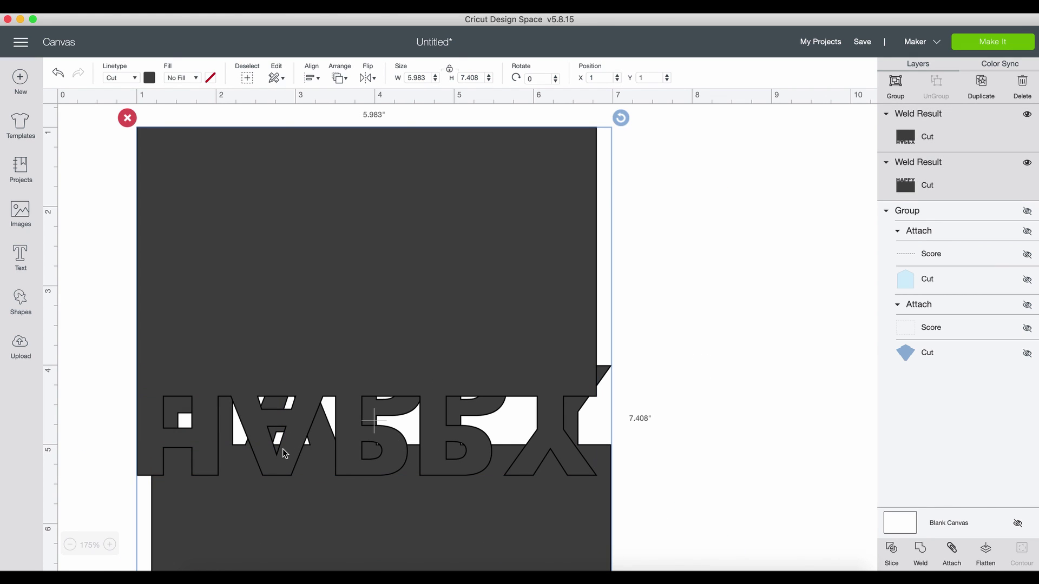
pyautogui.click(314, 80)
pyautogui.click(320, 111)
pyautogui.scroll(-5, 325, 324)
pyautogui.click(324, 370)
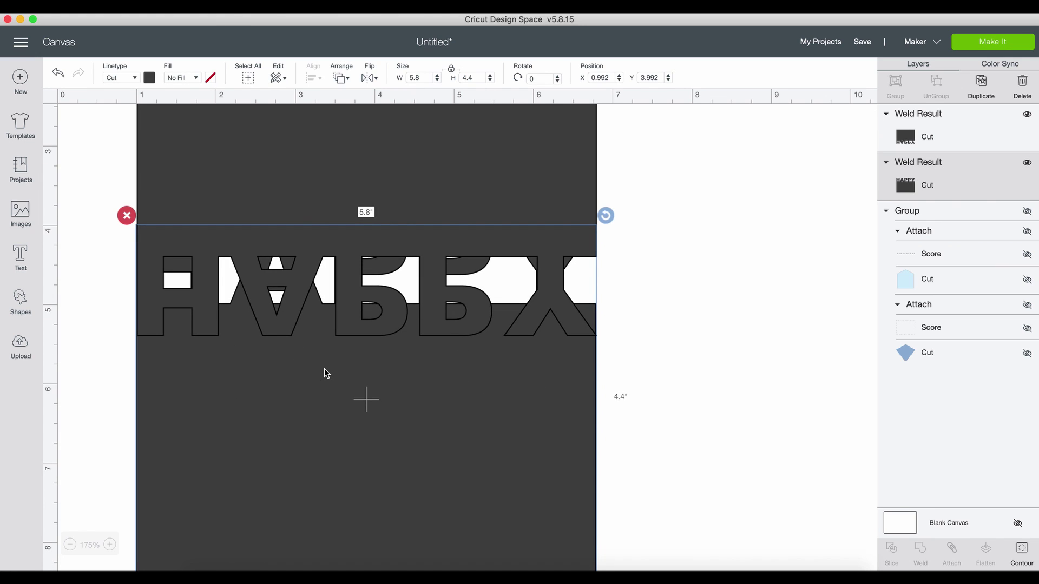
pyautogui.press('Down')
pyautogui.press('Down')
pyautogui.press('Down')
pyautogui.press('Down')
pyautogui.press('Down')
pyautogui.press('Down')
pyautogui.press('Down')
pyautogui.press('Down')
pyautogui.press('Down')
pyautogui.press('Down')
pyautogui.press('Down')
pyautogui.press('Down')
pyautogui.press('Down')
pyautogui.press('Down')
pyautogui.press('Down')
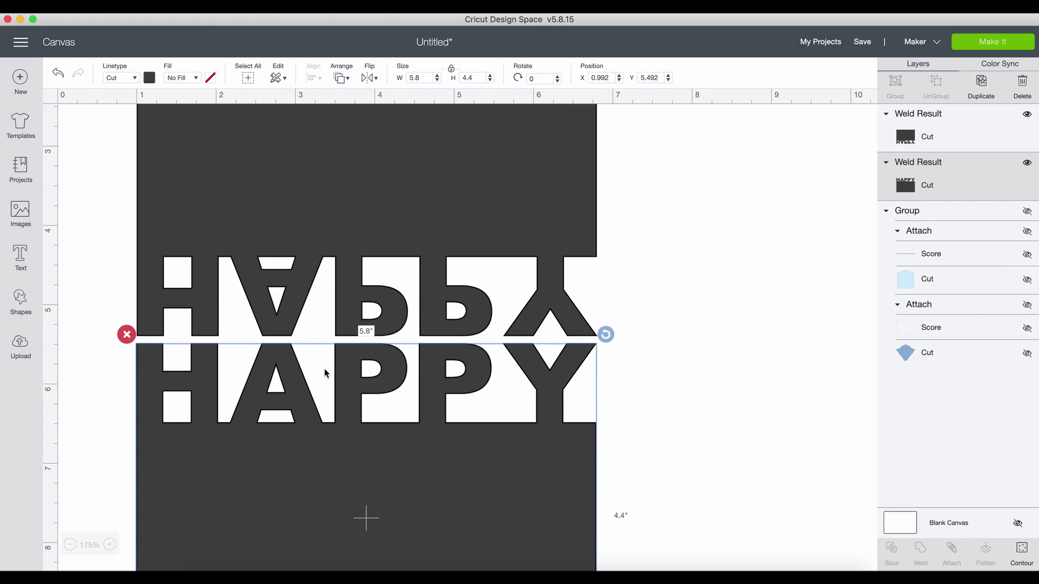
pyautogui.press('Up')
# Center the two panels horizontally on each other and weld them into one card.
pyautogui.moveTo(116, 291); pyautogui.dragTo(215, 385)
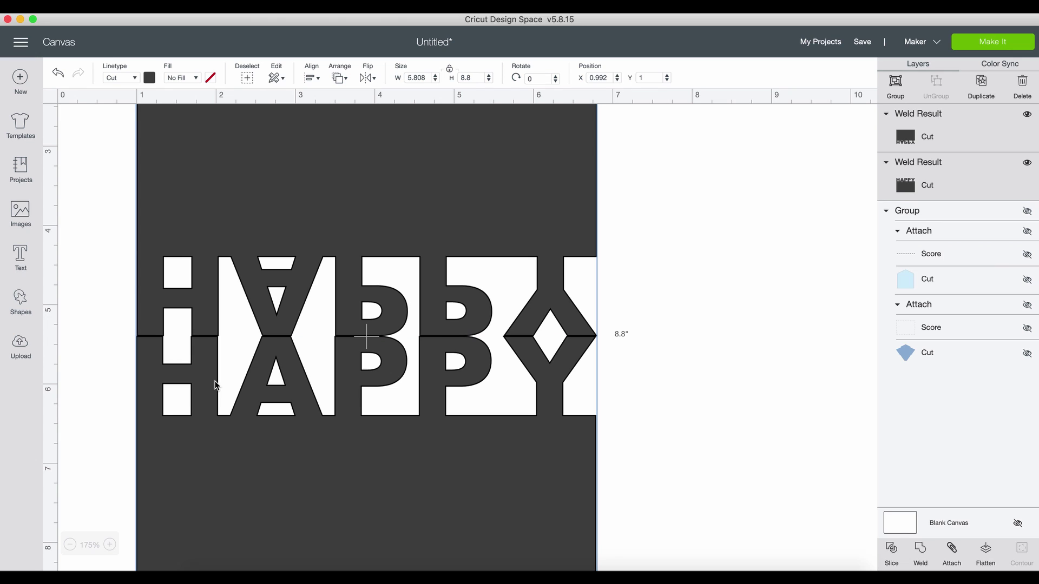
pyautogui.click(339, 78)
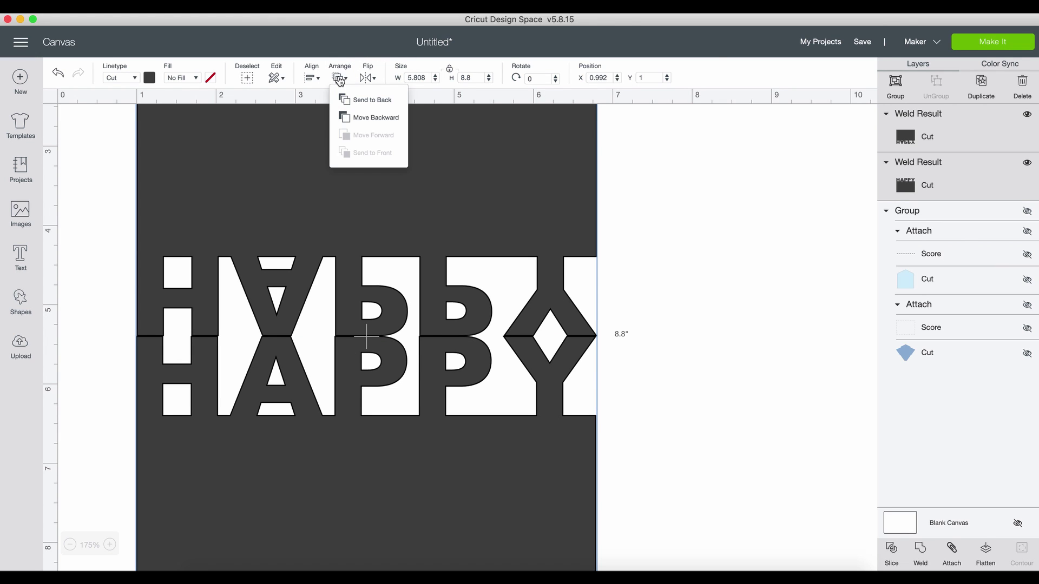
pyautogui.click(311, 78)
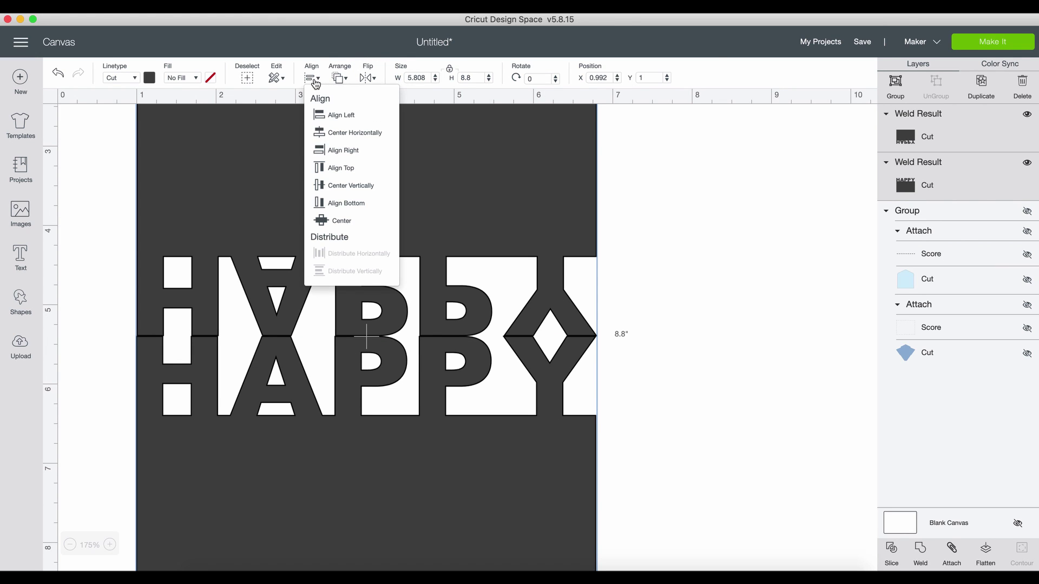
pyautogui.click(319, 112)
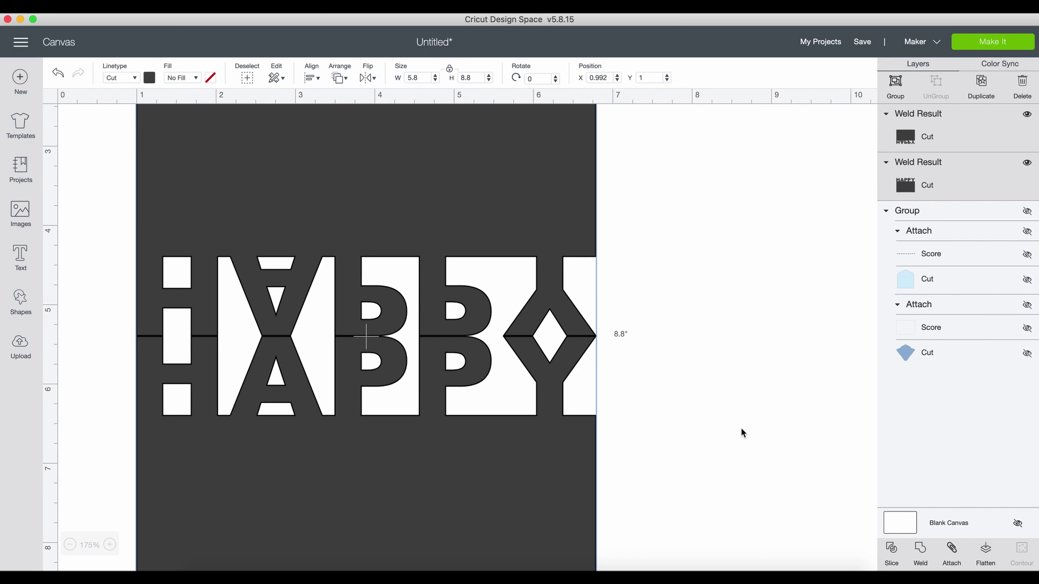
pyautogui.click(926, 556)
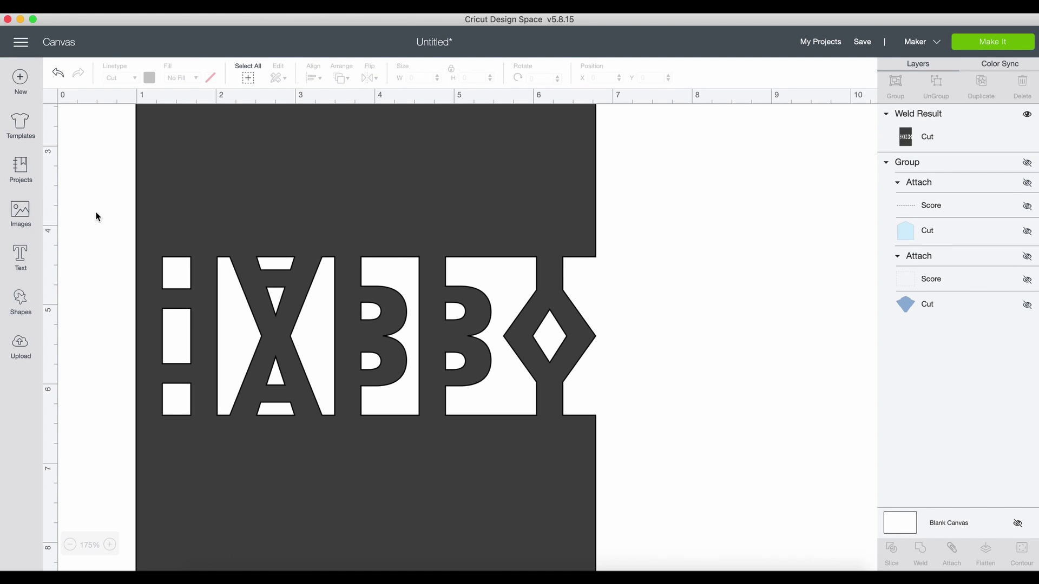
# Add a Score Line, rotate it horizontal, and set its width to 5.8 inches.
pyautogui.click(22, 300)
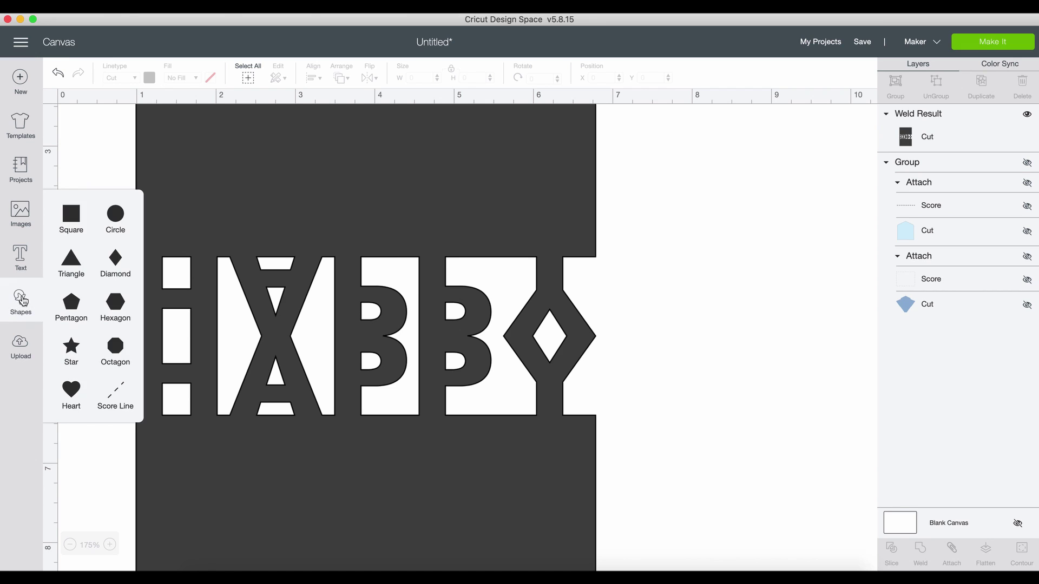
pyautogui.click(116, 391)
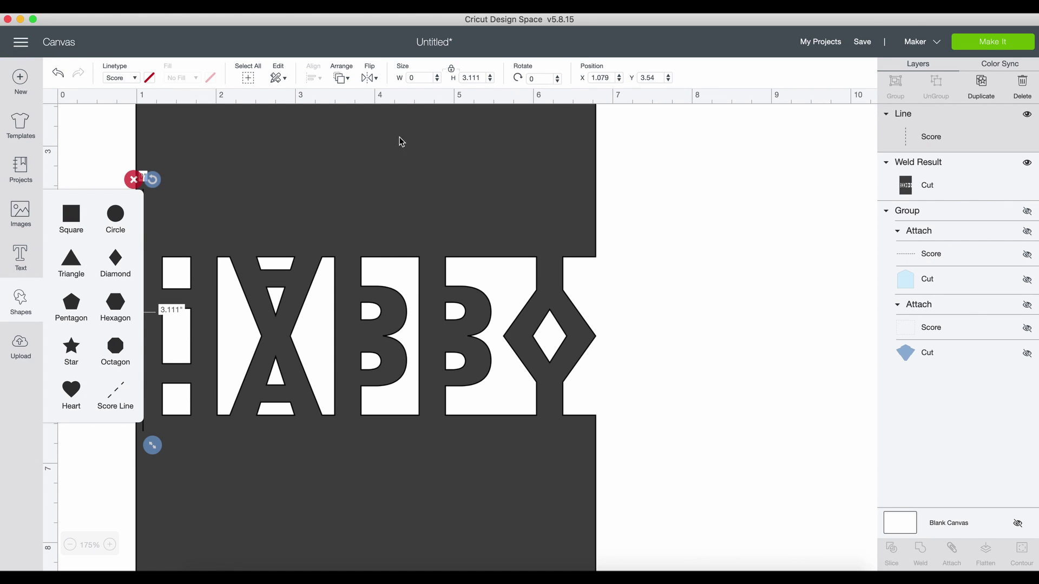
pyautogui.click(534, 79)
pyautogui.press('Tab')
pyautogui.write('0')
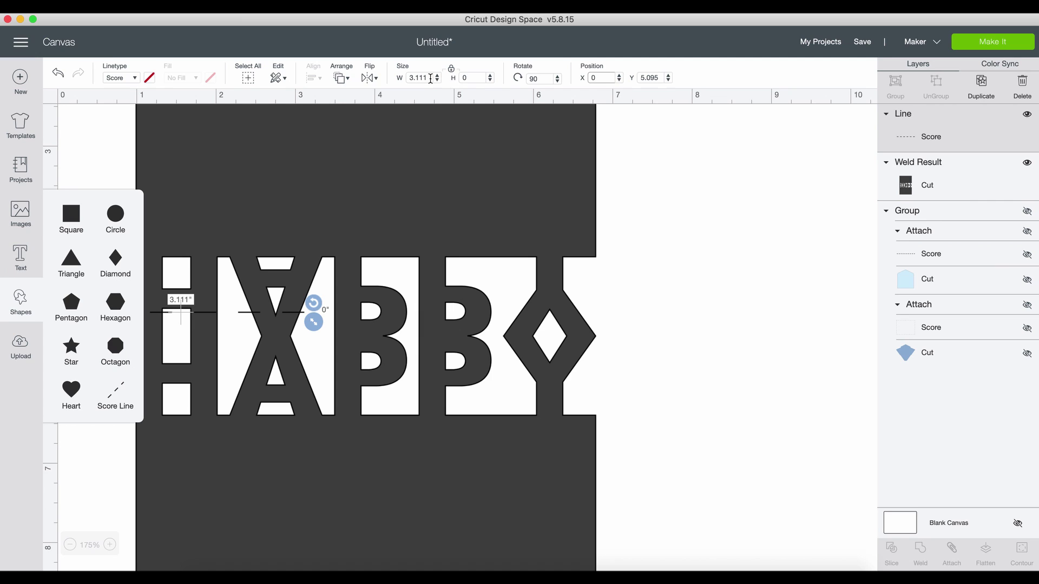
pyautogui.click(431, 78)
pyautogui.write('5.8')
pyautogui.press('Tab')
pyautogui.click(775, 283)
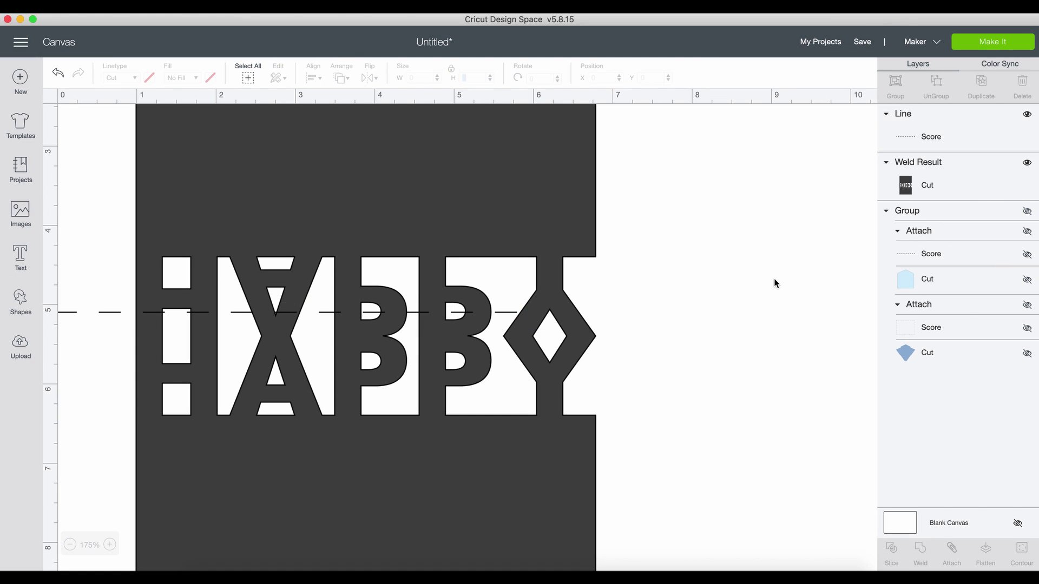
# Center the score line on the HAPPY card, attach them, and move the group right.
pyautogui.moveTo(98, 253); pyautogui.dragTo(202, 388)
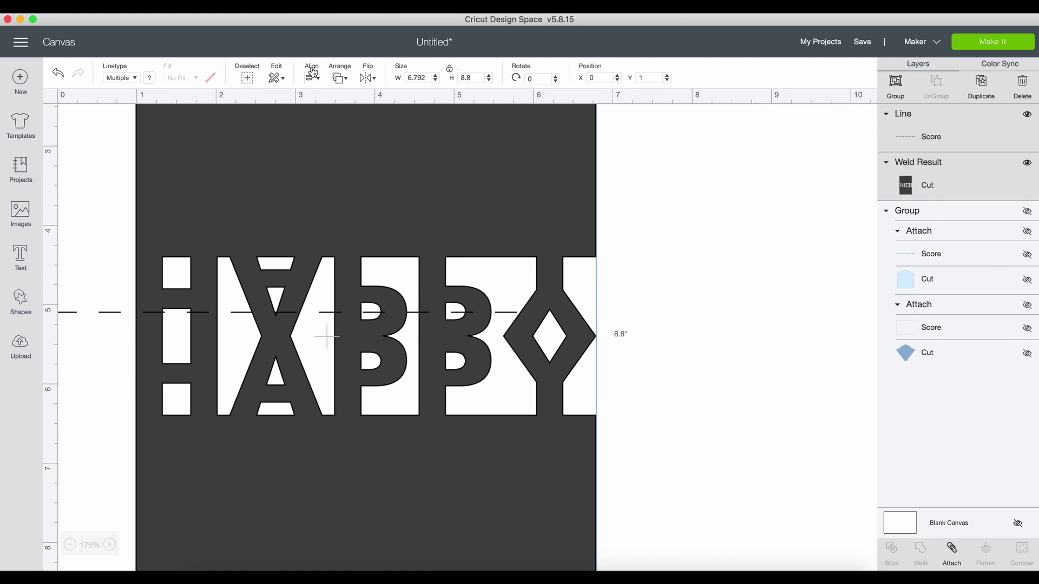
pyautogui.click(313, 73)
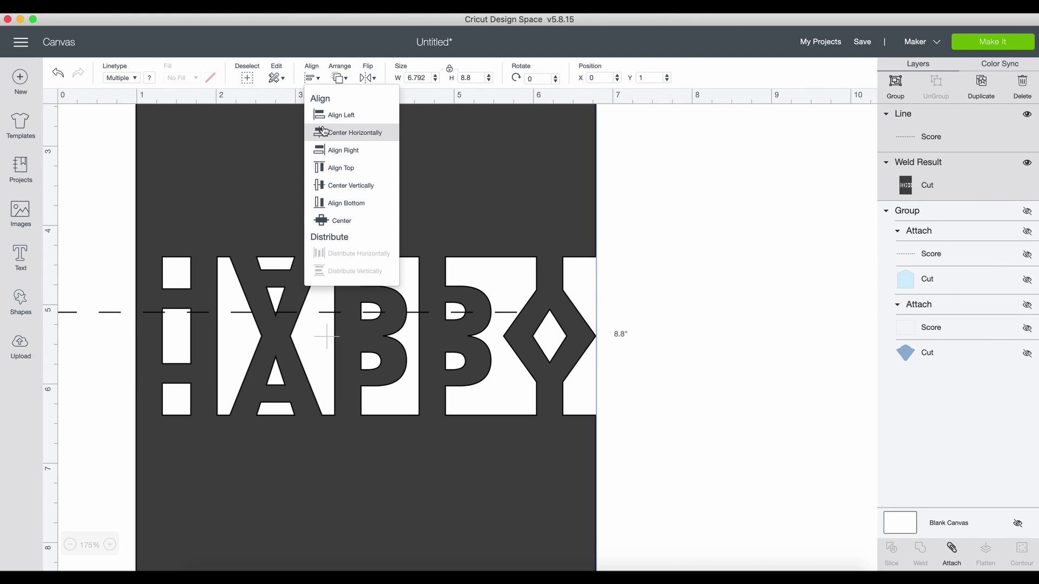
pyautogui.click(352, 132)
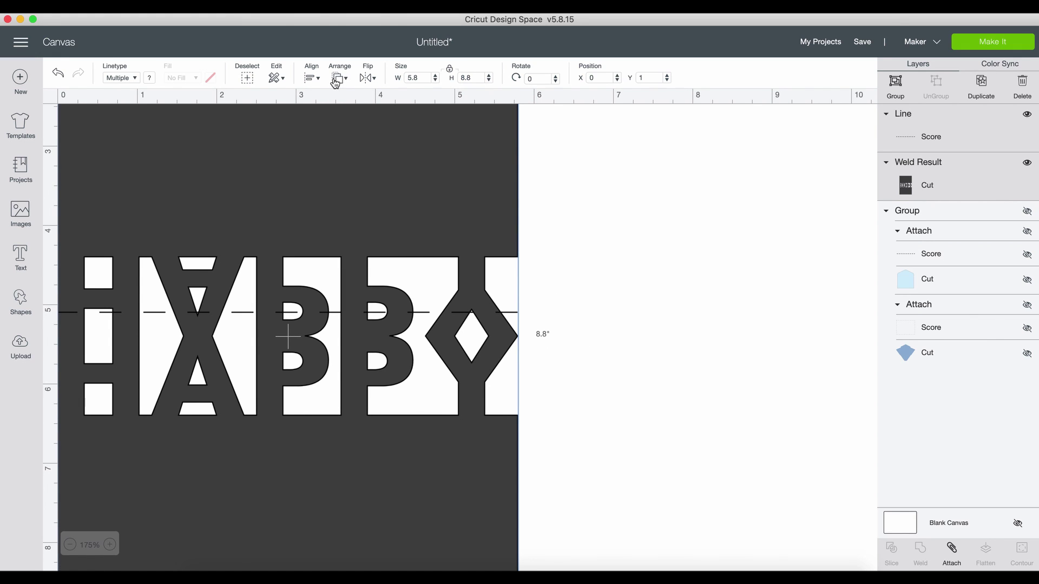
pyautogui.click(313, 79)
pyautogui.click(329, 220)
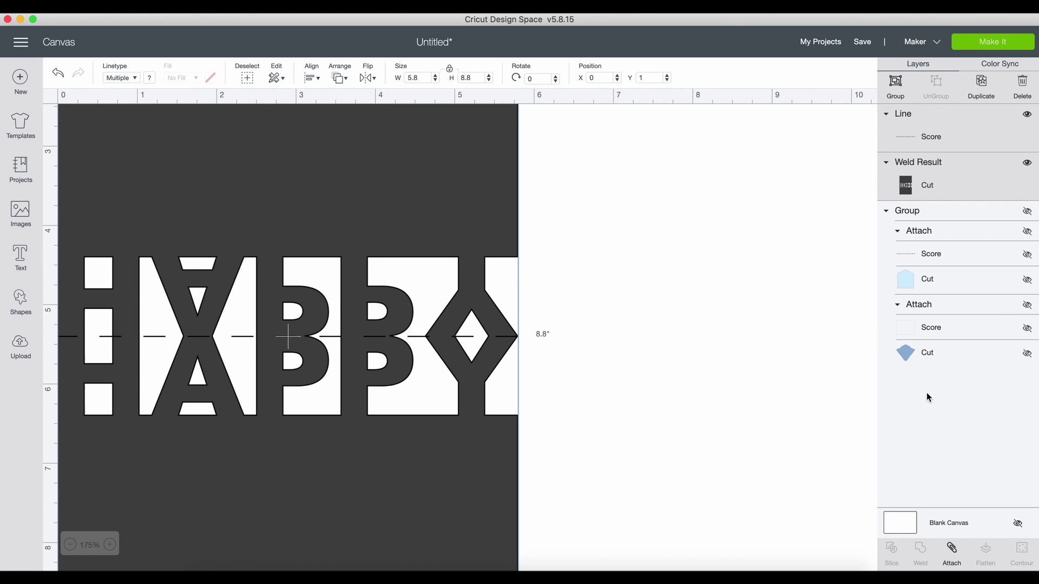
pyautogui.click(952, 549)
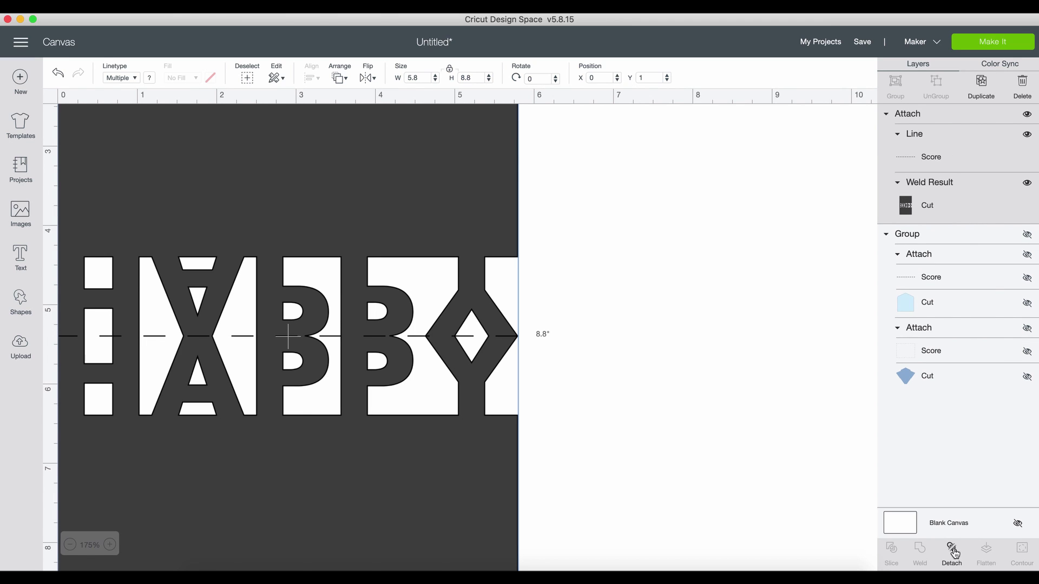
pyautogui.moveTo(200, 185); pyautogui.dragTo(319, 194)
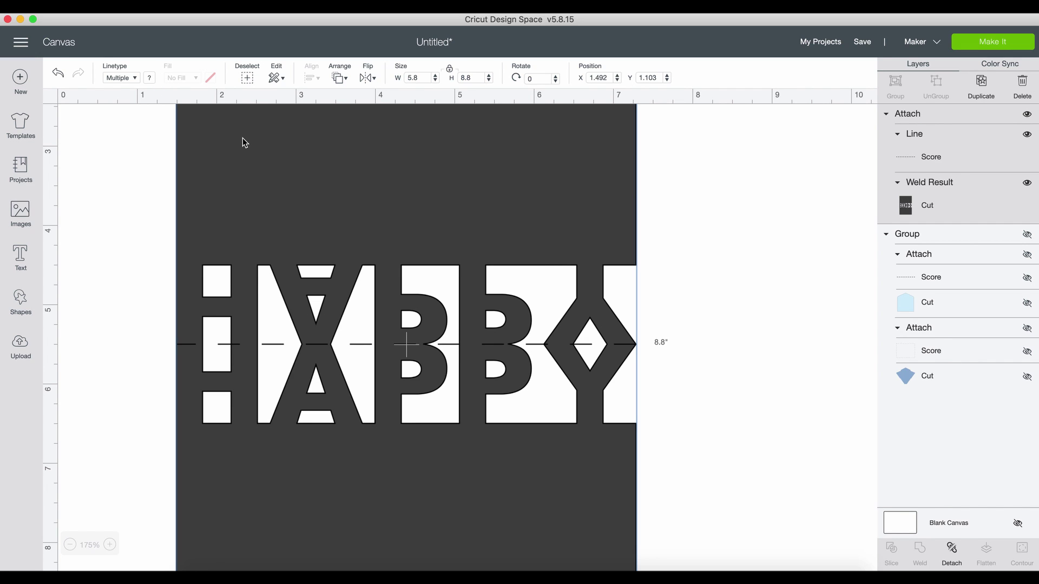
# Recolour the welded HAPPY card from dark grey to the light purple material colour.
pyautogui.click(921, 195)
pyautogui.scroll(3, 406, 270)
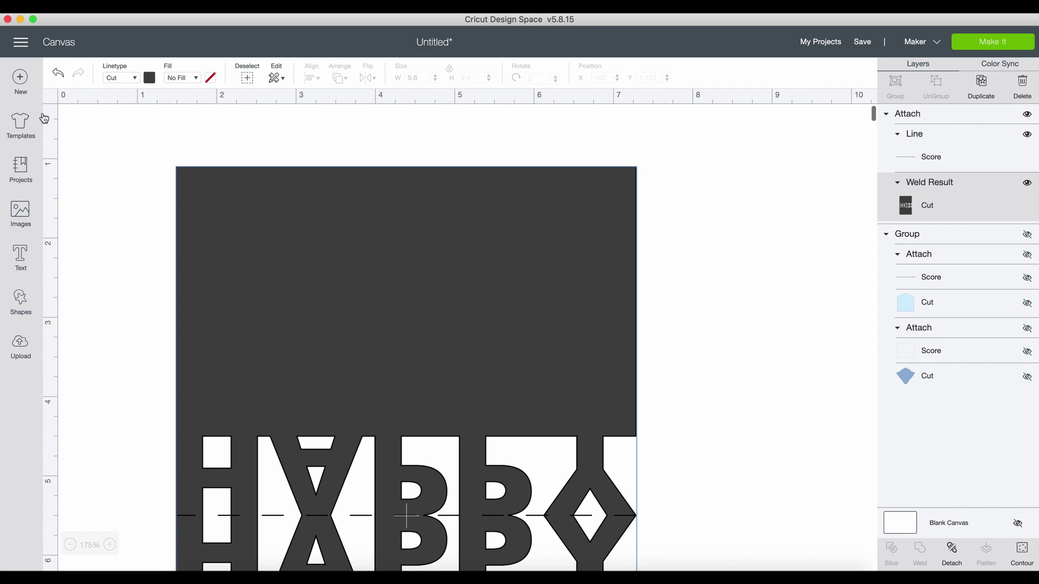
pyautogui.click(150, 78)
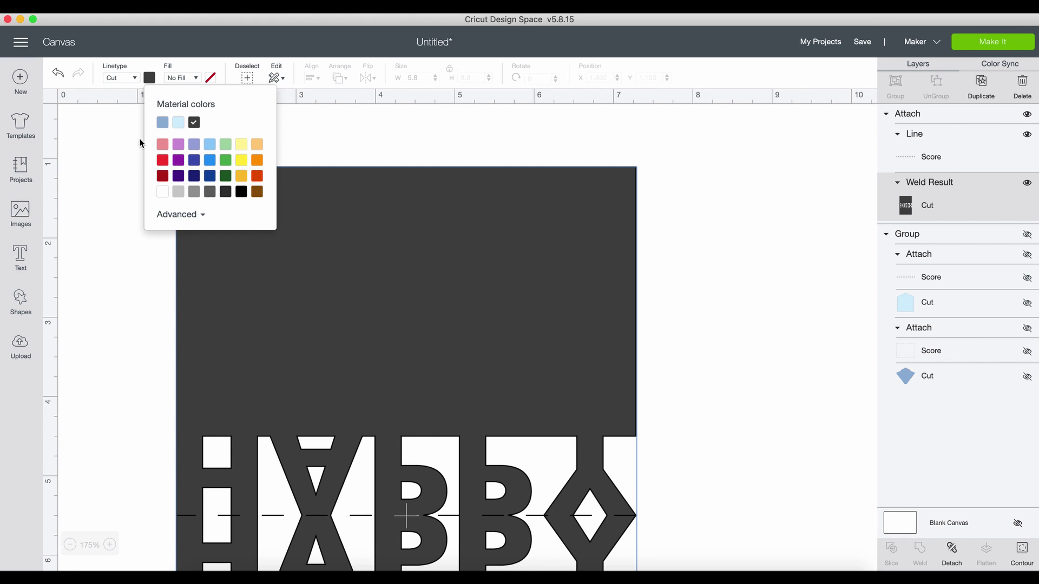
pyautogui.click(178, 145)
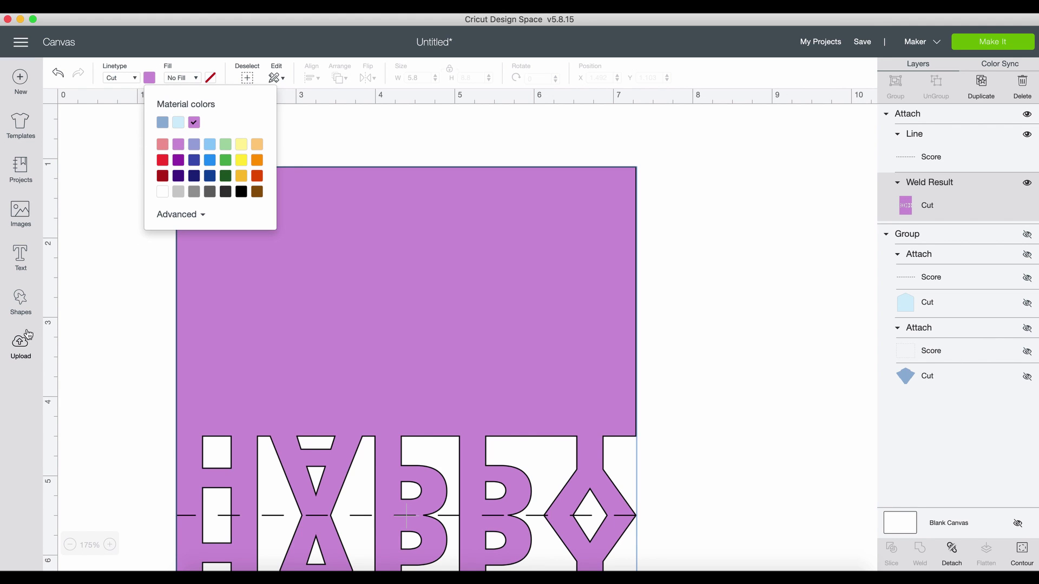
pyautogui.click(160, 283)
pyautogui.scroll(-3, 160, 283)
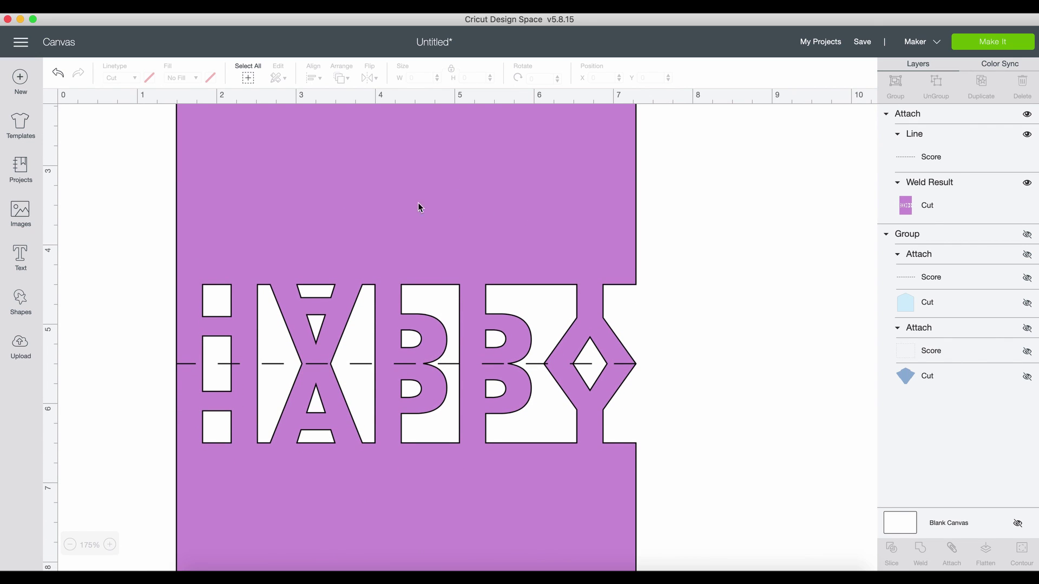
pyautogui.scroll(-6, 433, 271)
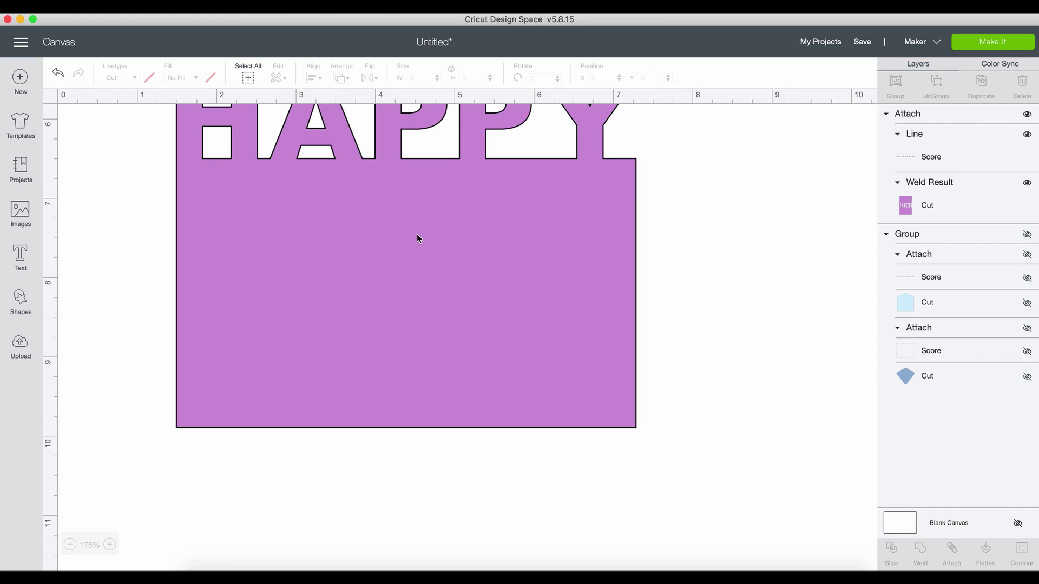
# Add the text Mother's Day and move it up onto the card.
pyautogui.click(20, 253)
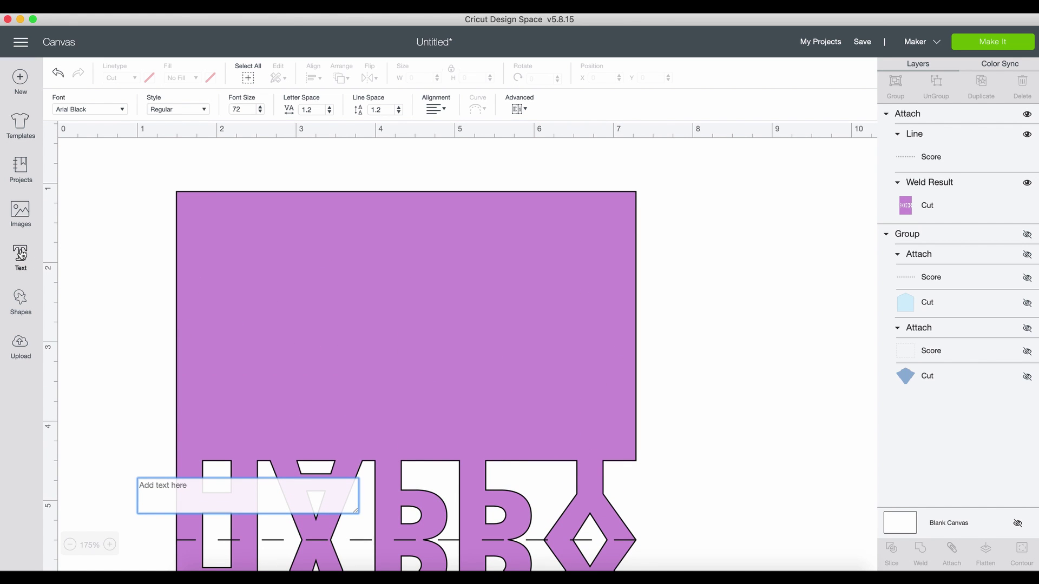
pyautogui.write('Mother')
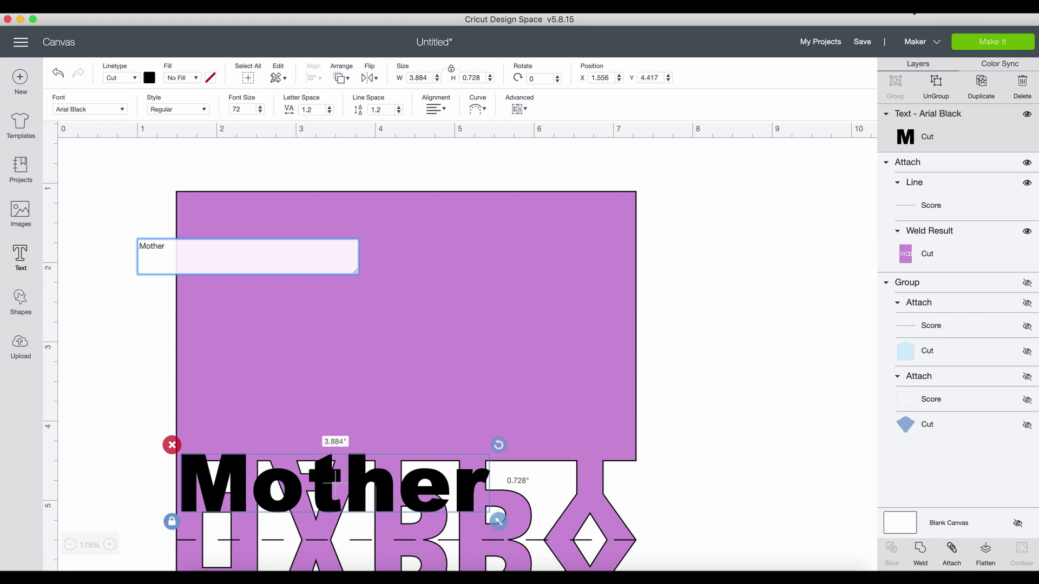
pyautogui.write("'s ")
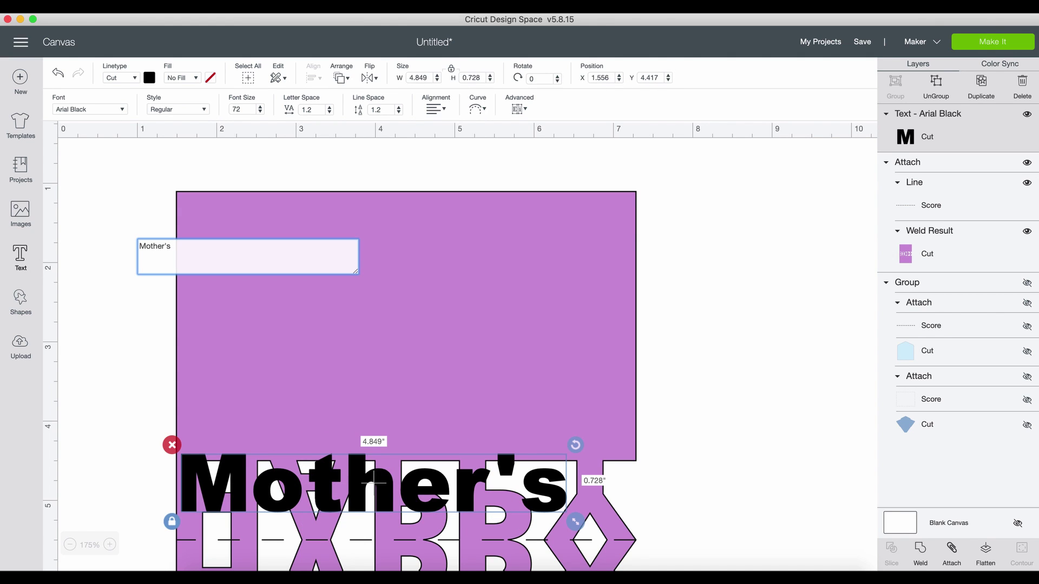
pyautogui.write('D')
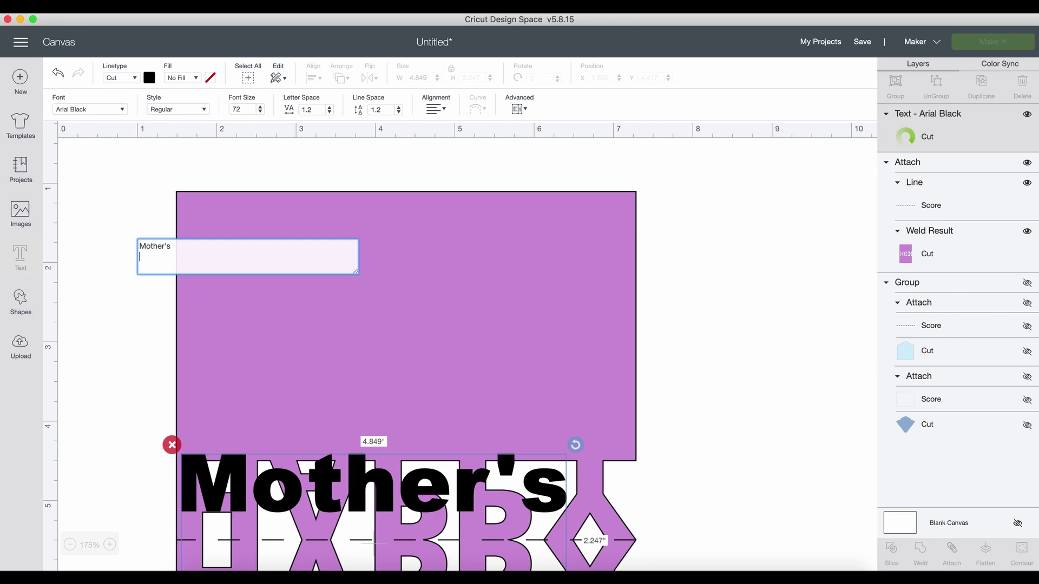
pyautogui.write('a')
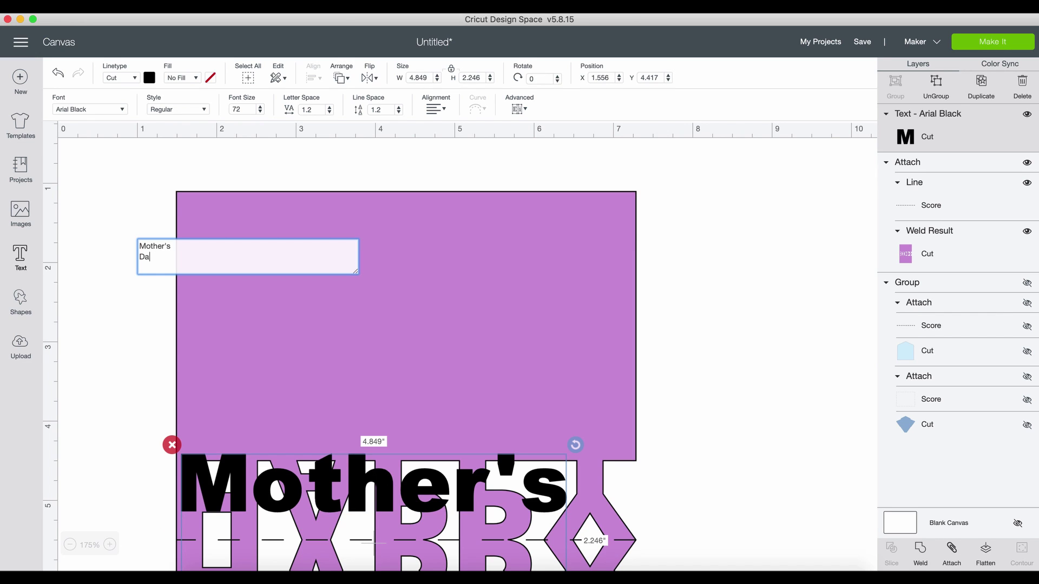
pyautogui.write('y')
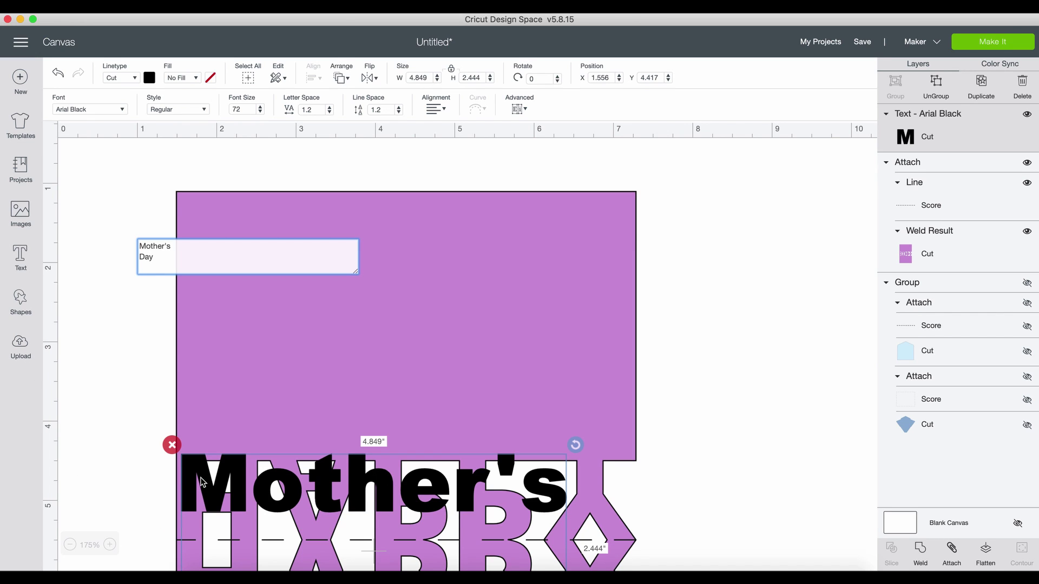
pyautogui.moveTo(365, 500); pyautogui.dragTo(369, 279)
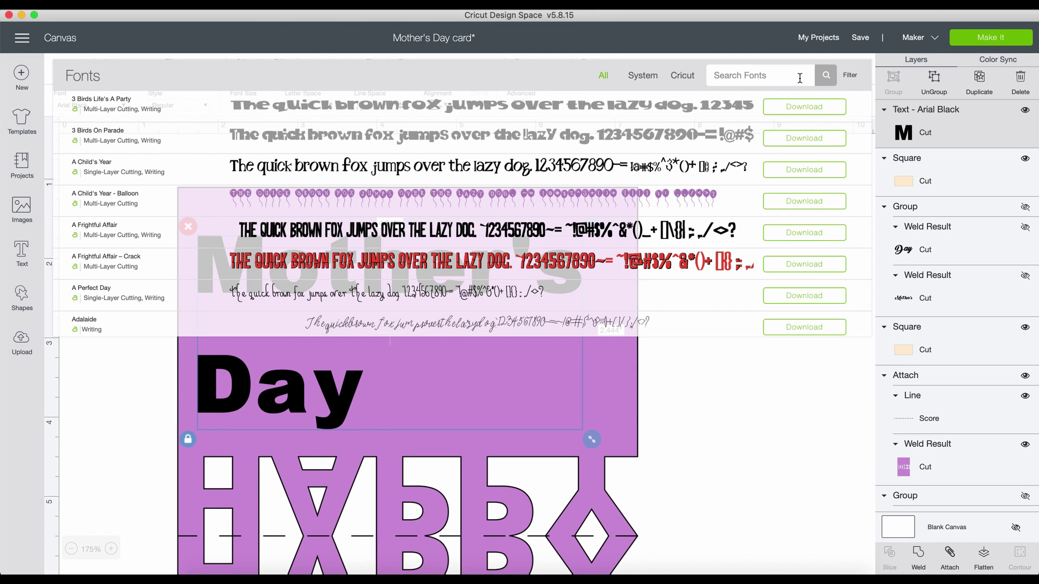
# Set Mother's Day in Back to Black Bold Demo at the card's top-left and ungroup to letters.
pyautogui.click(800, 78)
pyautogui.write('ba')
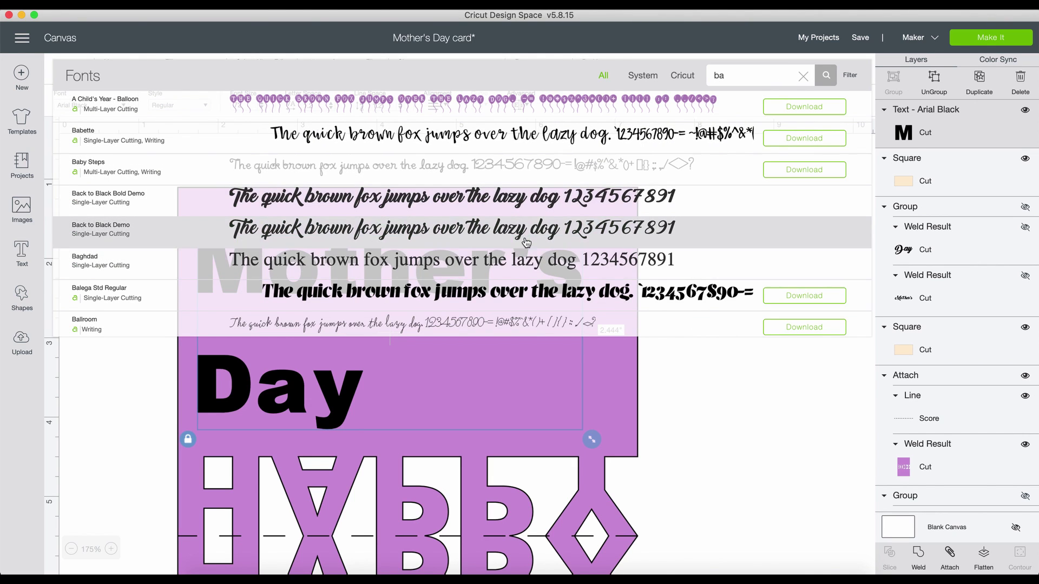
pyautogui.click(527, 204)
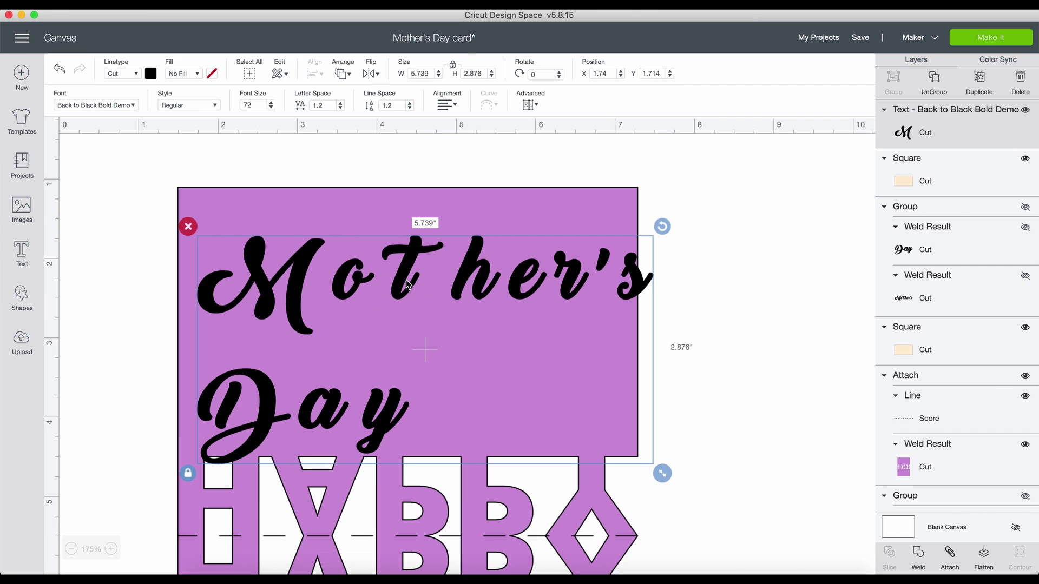
pyautogui.moveTo(407, 282); pyautogui.dragTo(383, 256)
pyautogui.click(531, 104)
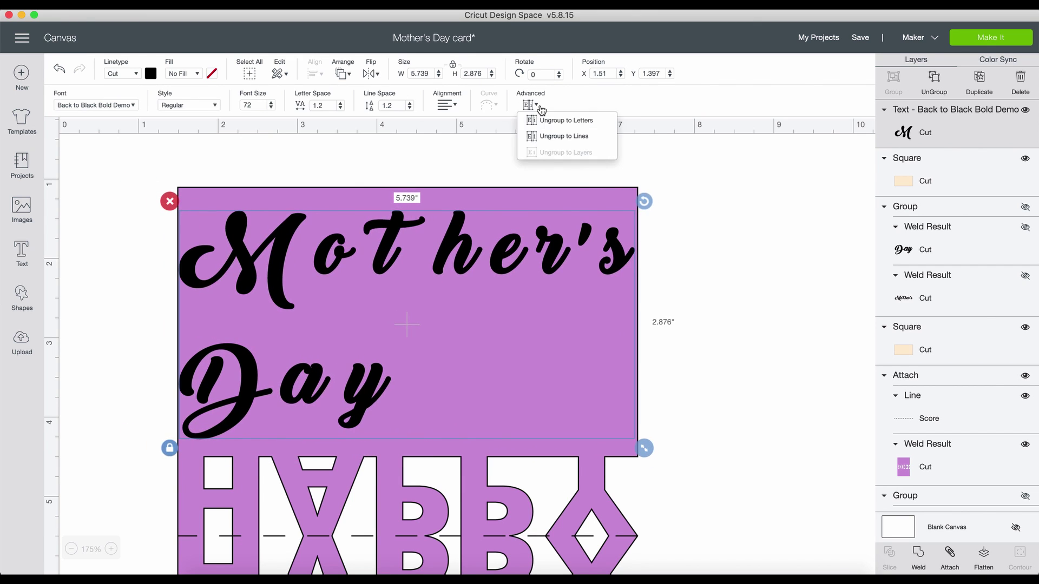
pyautogui.click(554, 119)
# Hide the card layer, then raise the apostrophe and pull the apostrophe and s closer to the r.
pyautogui.click(605, 387)
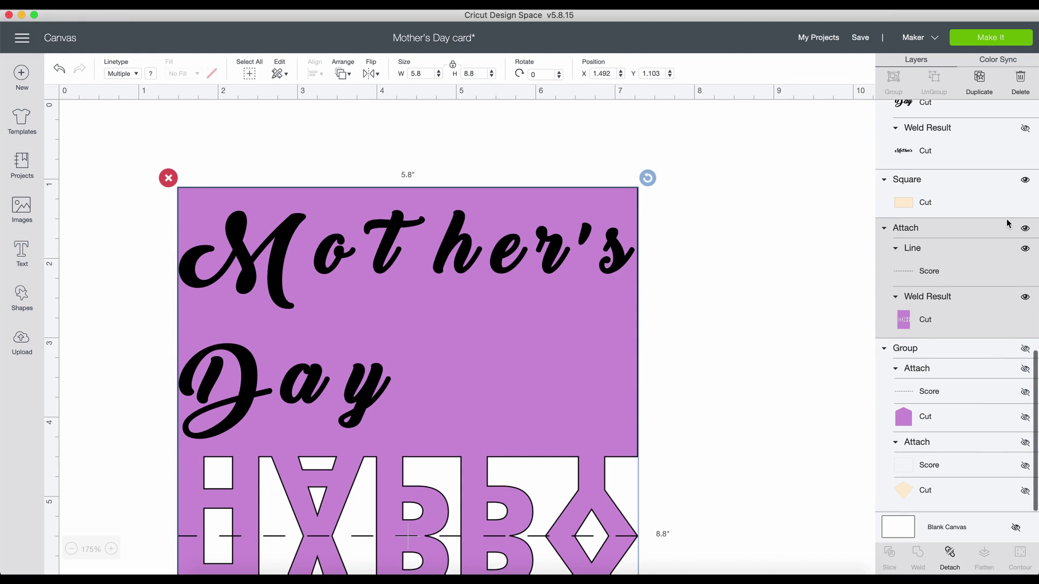
pyautogui.click(1023, 227)
pyautogui.click(603, 238)
pyautogui.click(643, 339)
pyautogui.moveTo(642, 317); pyautogui.dragTo(586, 228)
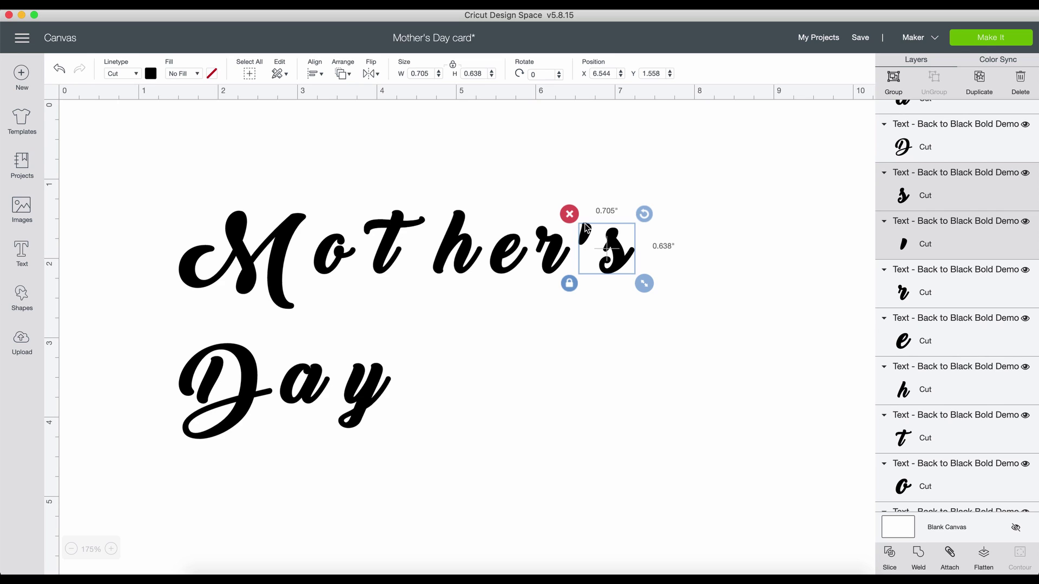
pyautogui.press('Left')
pyautogui.click(676, 175)
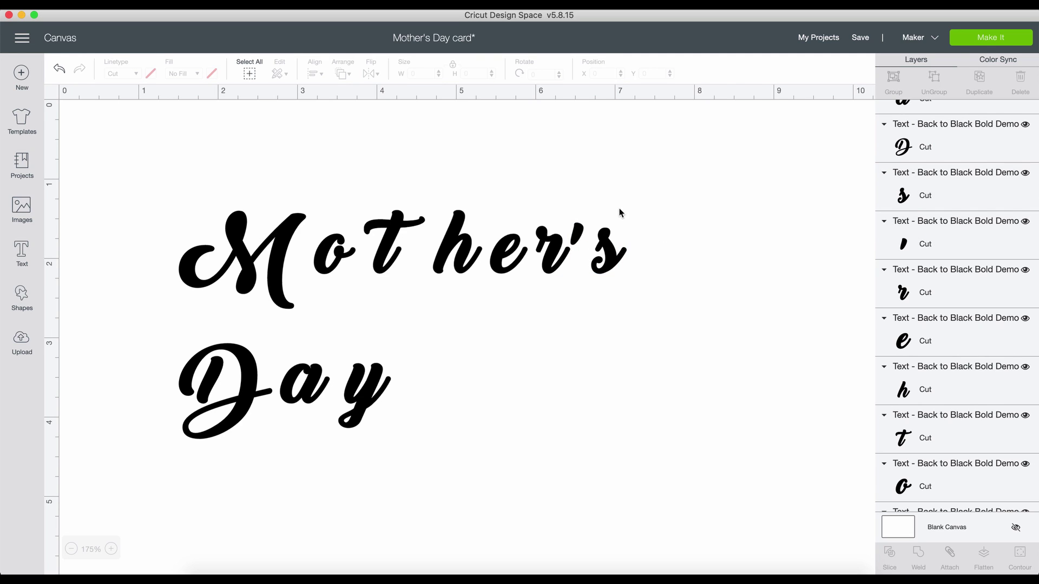
pyautogui.moveTo(584, 236); pyautogui.dragTo(579, 216)
pyautogui.click(611, 264)
pyautogui.moveTo(660, 294); pyautogui.dragTo(573, 185)
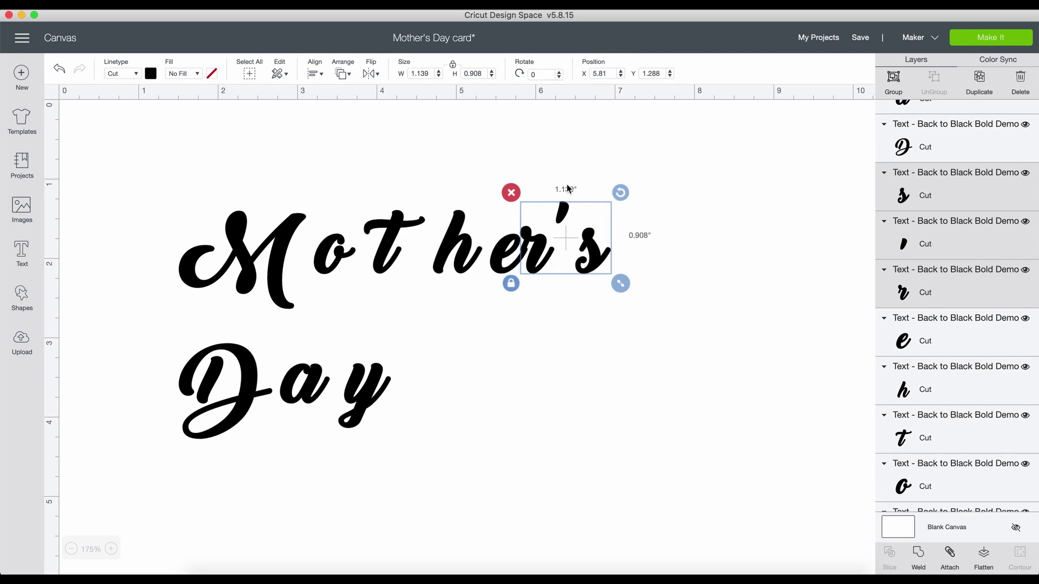
pyautogui.moveTo(555, 259); pyautogui.dragTo(543, 260)
pyautogui.click(677, 290)
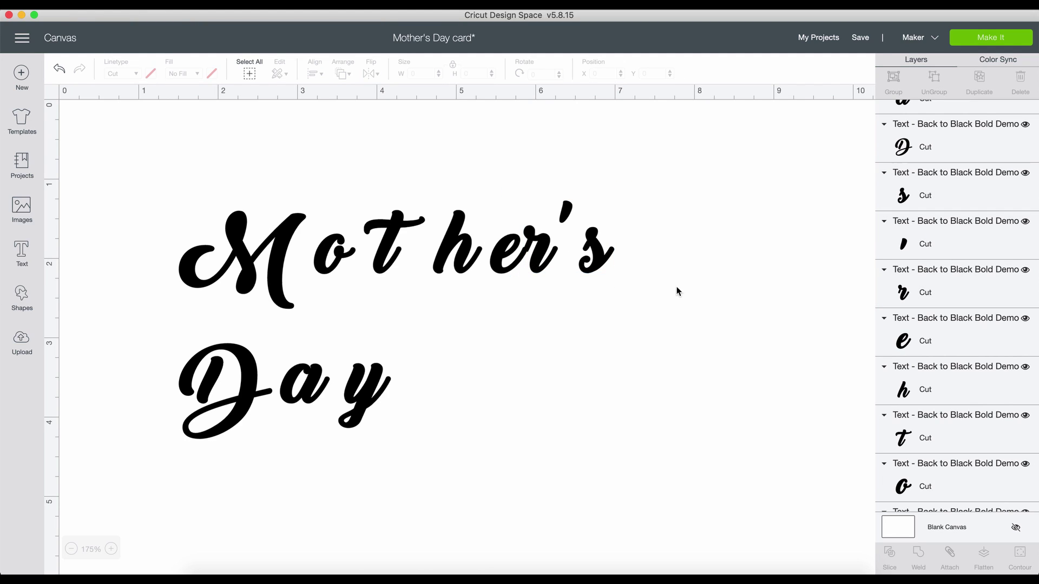
# Close the gaps in er's and other's toward the M, then weld Mother's into one shape.
pyautogui.moveTo(608, 293); pyautogui.dragTo(508, 180)
pyautogui.moveTo(492, 265); pyautogui.dragTo(483, 265)
pyautogui.click(677, 260)
pyautogui.moveTo(677, 281); pyautogui.dragTo(461, 194)
pyautogui.click(674, 292)
pyautogui.click(679, 248)
pyautogui.moveTo(586, 298); pyautogui.dragTo(366, 201)
pyautogui.moveTo(599, 283); pyautogui.dragTo(325, 197)
pyautogui.moveTo(532, 278); pyautogui.dragTo(516, 279)
pyautogui.moveTo(601, 280); pyautogui.dragTo(216, 190)
pyautogui.click(918, 555)
# Move the y closer to the a and weld Day into one shape.
pyautogui.moveTo(379, 397); pyautogui.dragTo(356, 397)
pyautogui.click(495, 369)
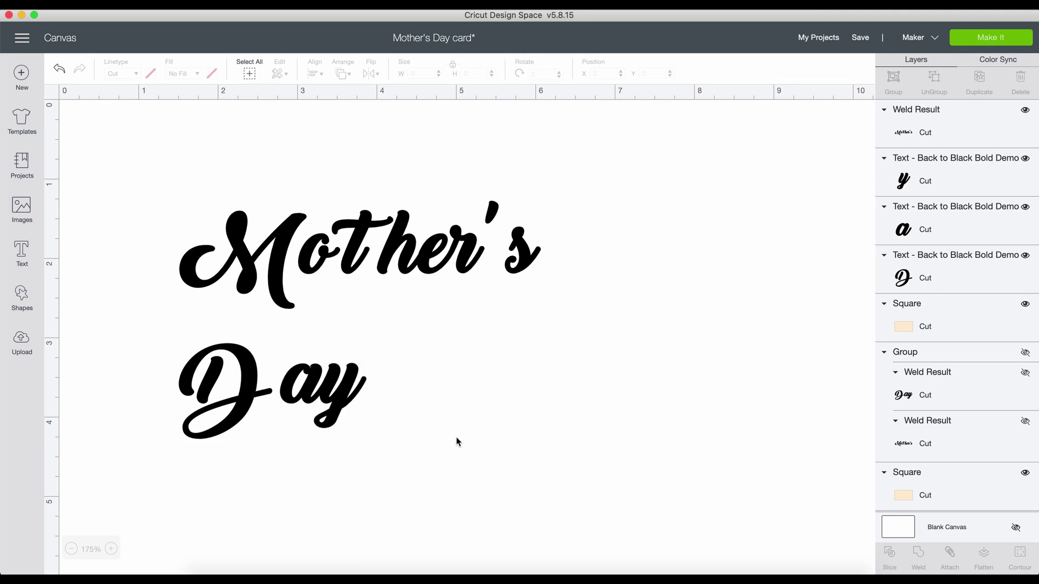
pyautogui.moveTo(456, 437); pyautogui.dragTo(248, 353)
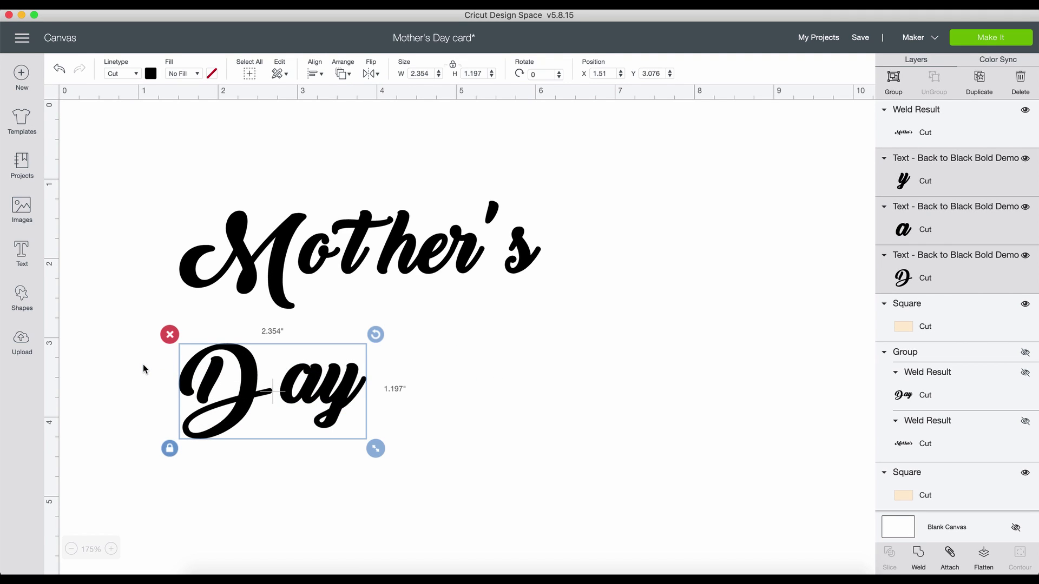
pyautogui.click(926, 569)
# Tuck Day beneath Mother's and shift the combined wording up and right.
pyautogui.moveTo(261, 372); pyautogui.dragTo(395, 305)
pyautogui.click(590, 319)
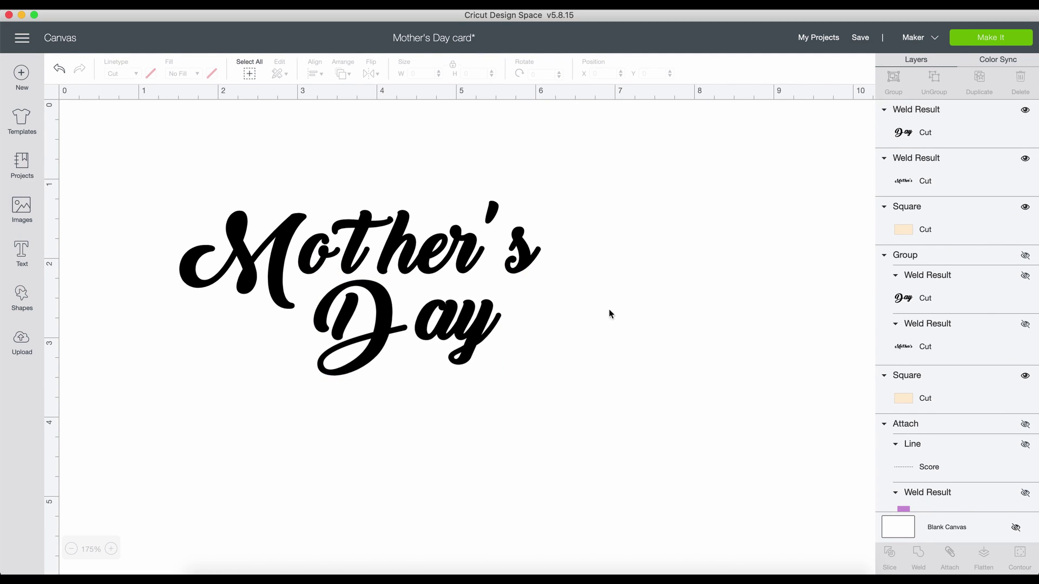
pyautogui.moveTo(93, 213); pyautogui.dragTo(563, 387)
pyautogui.moveTo(314, 254)
pyautogui.mouseDown()
pyautogui.moveTo(453, 235)
pyautogui.moveTo(412, 253)
pyautogui.moveTo(312, 257)
pyautogui.mouseUp()
# Place the Mother's Day text on the peach panel and enlarge it to fill the panel.
pyautogui.scroll(-1, 920, 286)
pyautogui.scroll(-8, 690, 368)
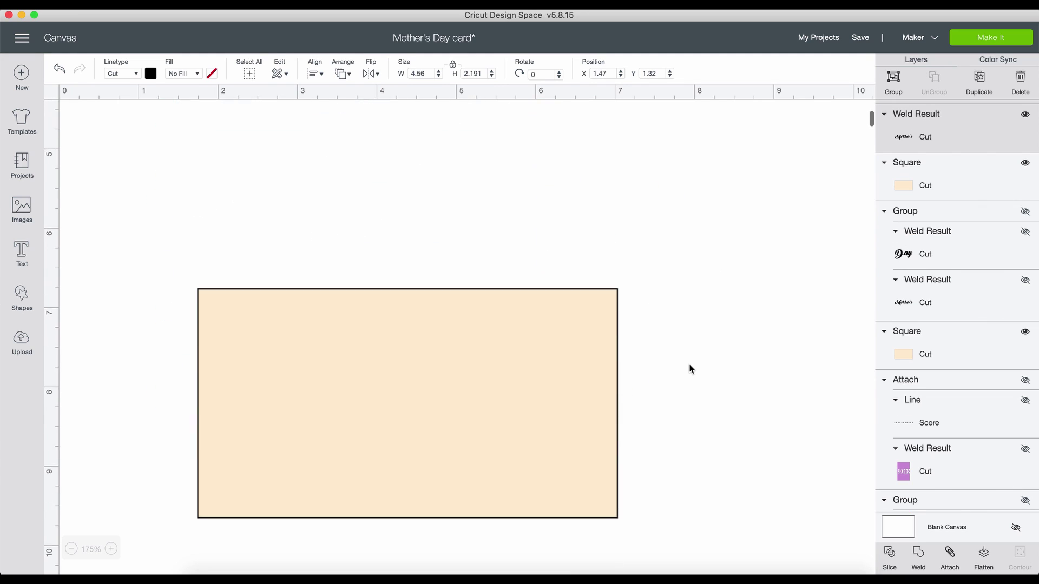
pyautogui.scroll(5, 690, 369)
pyautogui.click(492, 231)
pyautogui.click(264, 153)
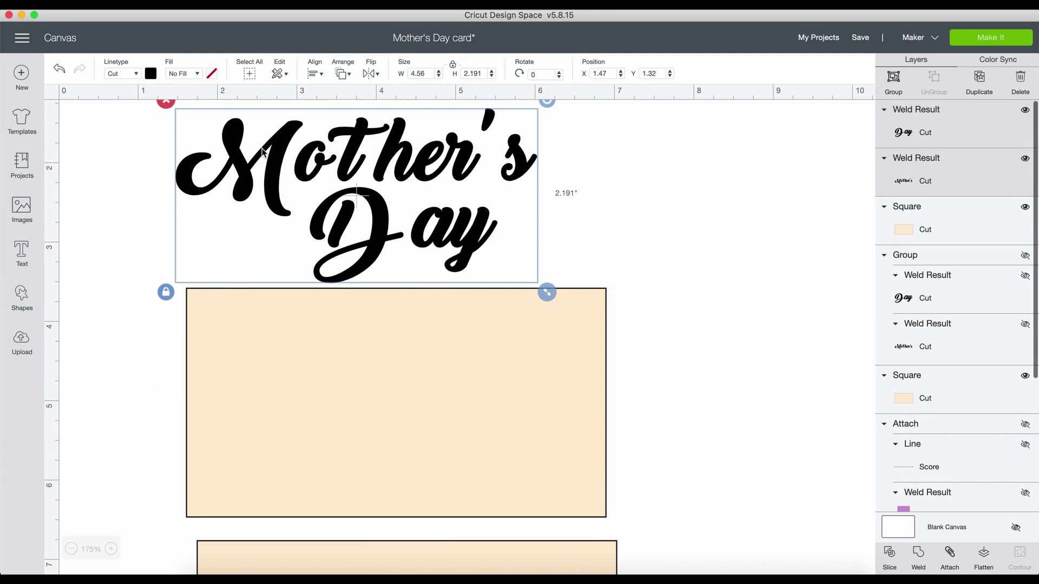
pyautogui.moveTo(264, 152); pyautogui.dragTo(296, 359)
pyautogui.moveTo(579, 499); pyautogui.dragTo(623, 516)
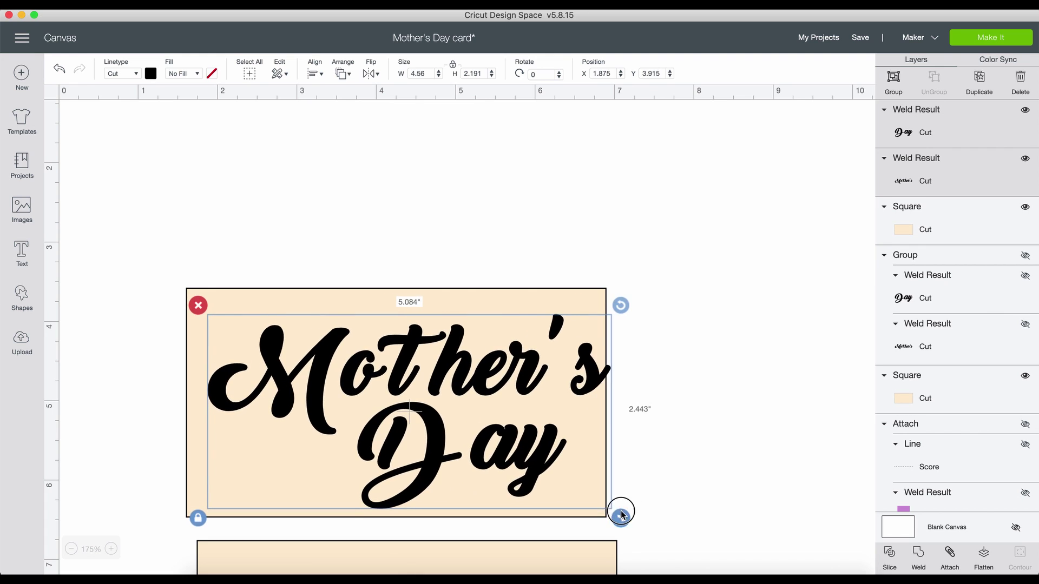
pyautogui.moveTo(535, 463); pyautogui.dragTo(523, 466)
pyautogui.click(731, 429)
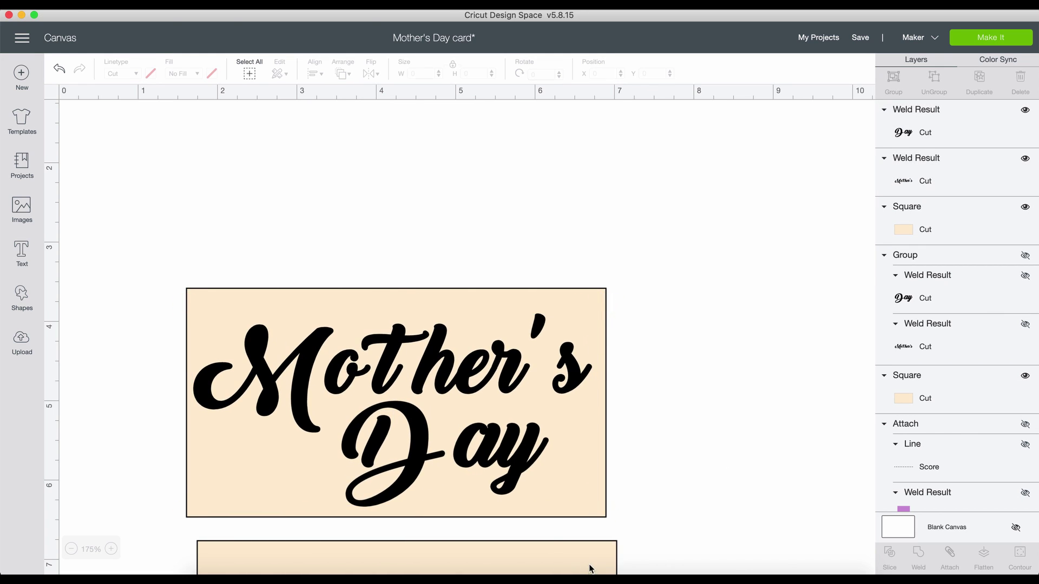
# Move the second peach square behind the panel, unhide the purple card and envelope, and reposition them.
pyautogui.moveTo(589, 568); pyautogui.dragTo(638, 353)
pyautogui.click(757, 243)
pyautogui.click(1024, 228)
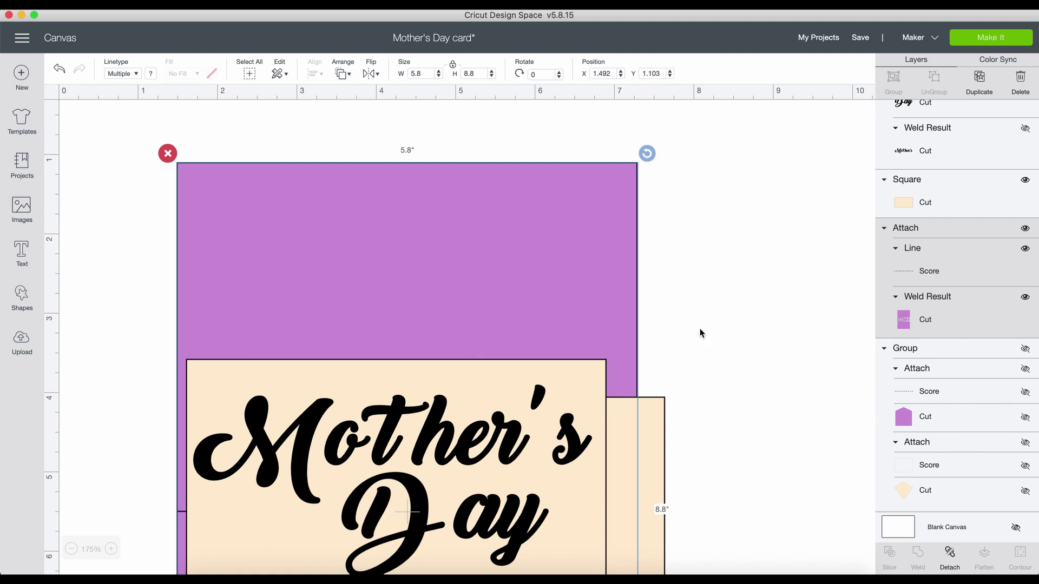
pyautogui.moveTo(489, 242); pyautogui.dragTo(398, 190)
pyautogui.click(669, 293)
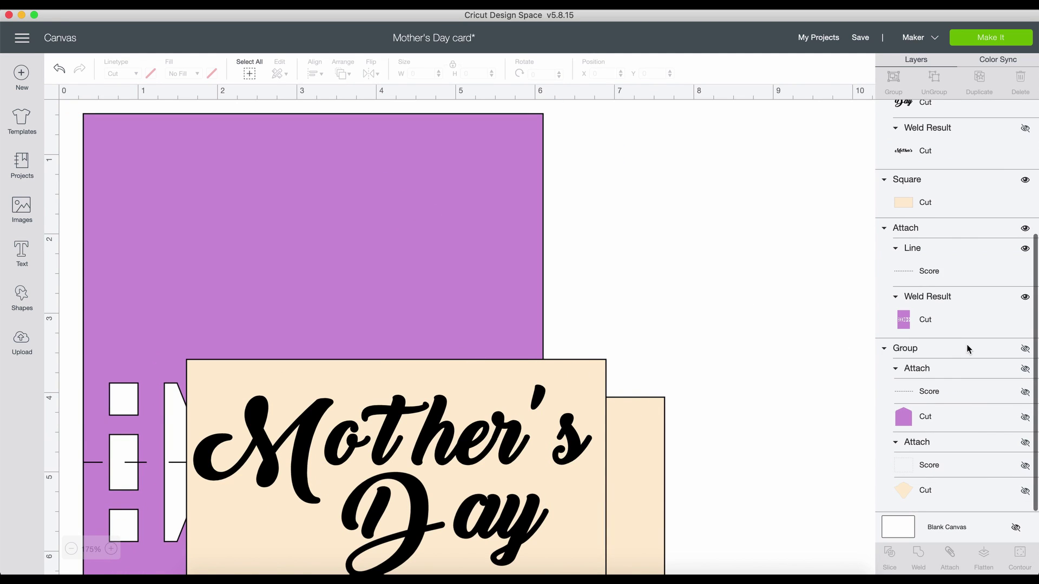
pyautogui.click(1025, 348)
pyautogui.moveTo(670, 317); pyautogui.dragTo(674, 316)
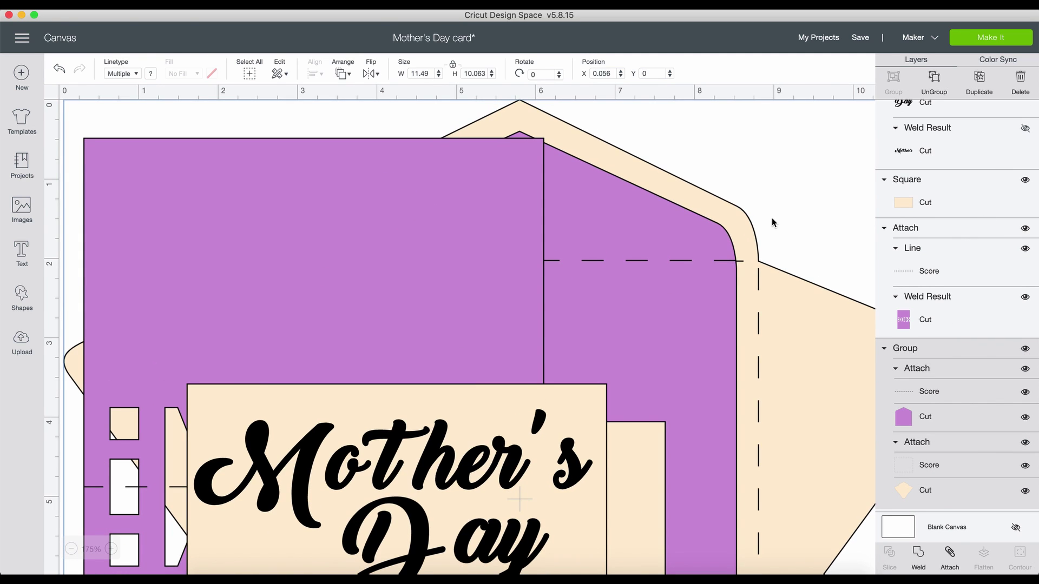
pyautogui.scroll(-10, 665, 463)
pyautogui.scroll(9, 665, 464)
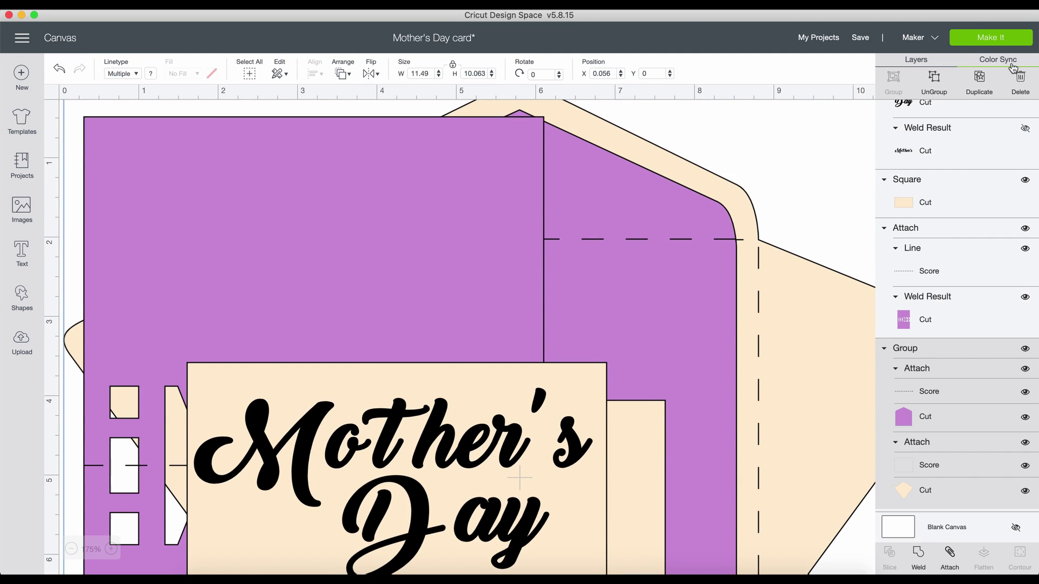
# Send the project to Make It and preview the envelope, third, and card-and-envelope mats.
pyautogui.click(983, 38)
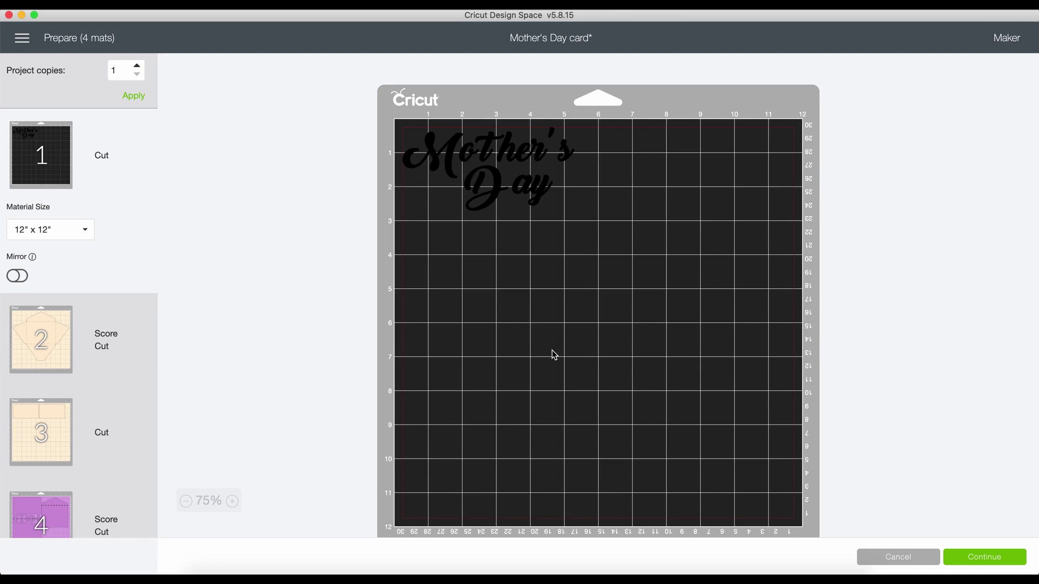
pyautogui.click(41, 340)
pyautogui.click(37, 436)
pyautogui.click(36, 477)
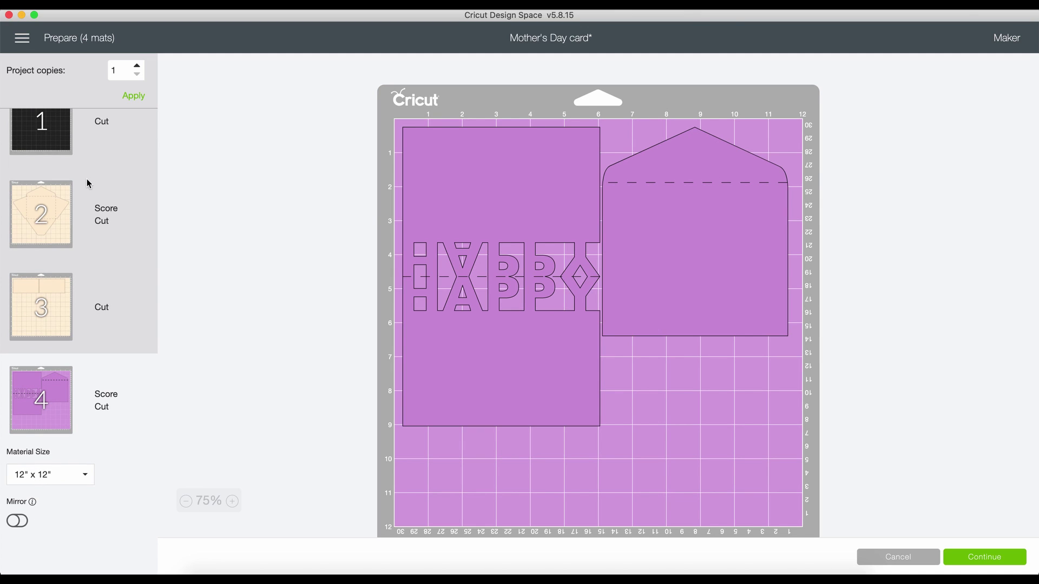
pyautogui.scroll(2, 86, 178)
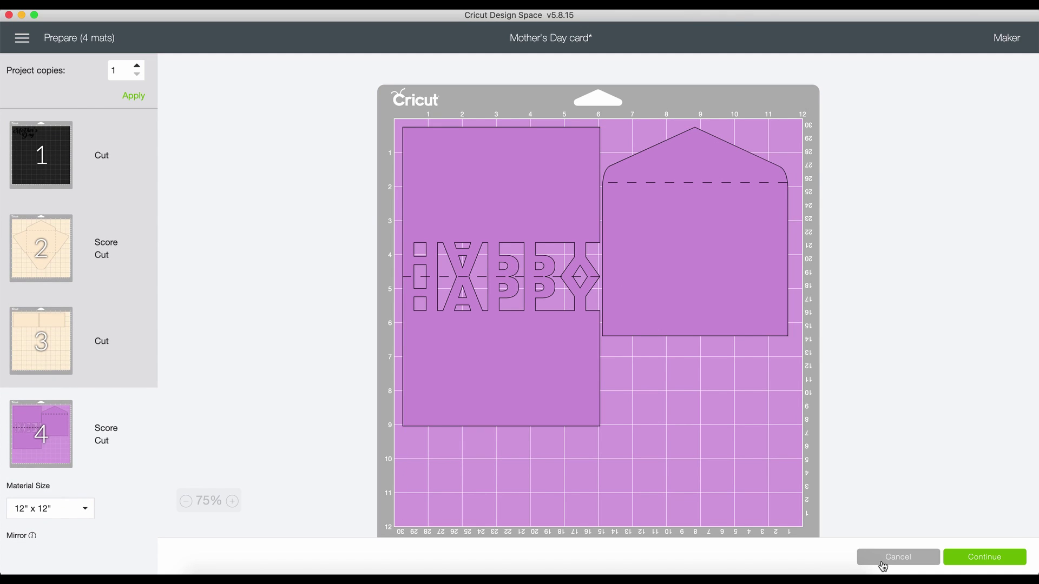